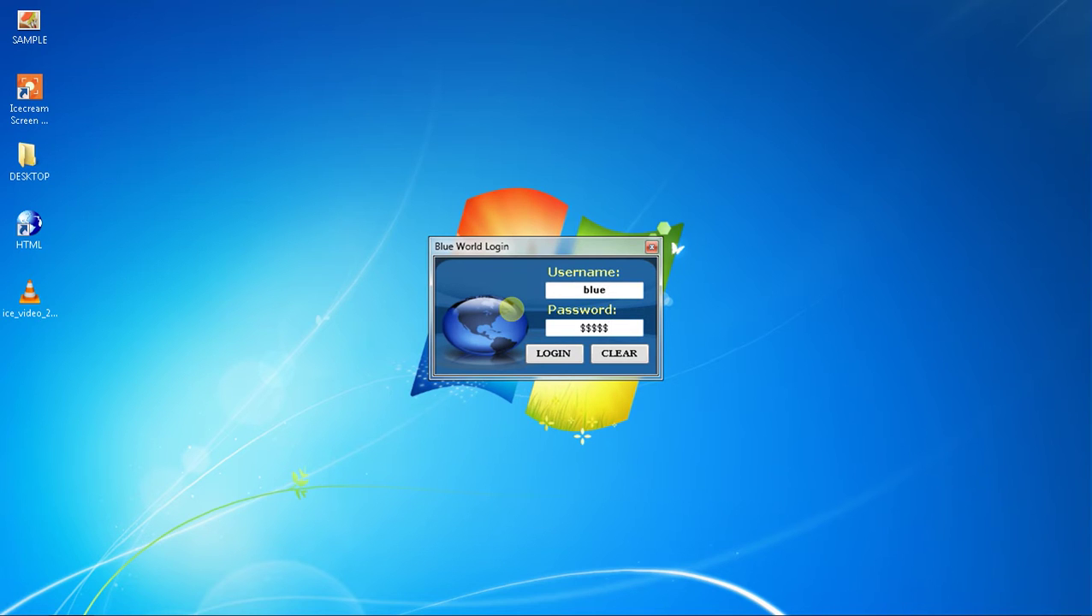
Submit the Blue World login and open the desktop SAMPLE image in Microsoft Office Picture Manager.
key("Return")
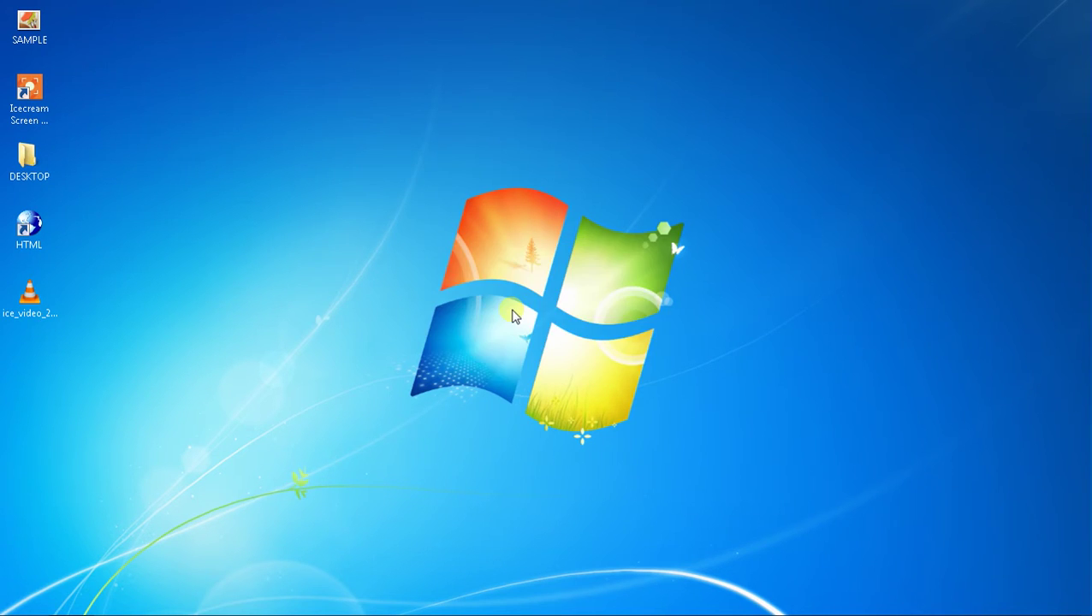
right_click(21, 26)
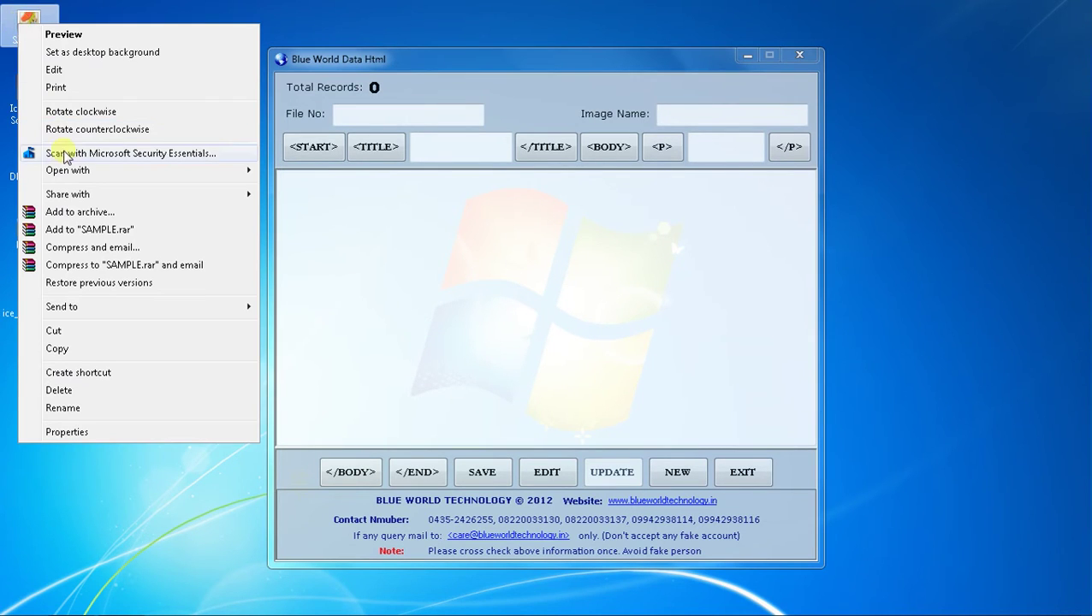
mouse_move(64, 171)
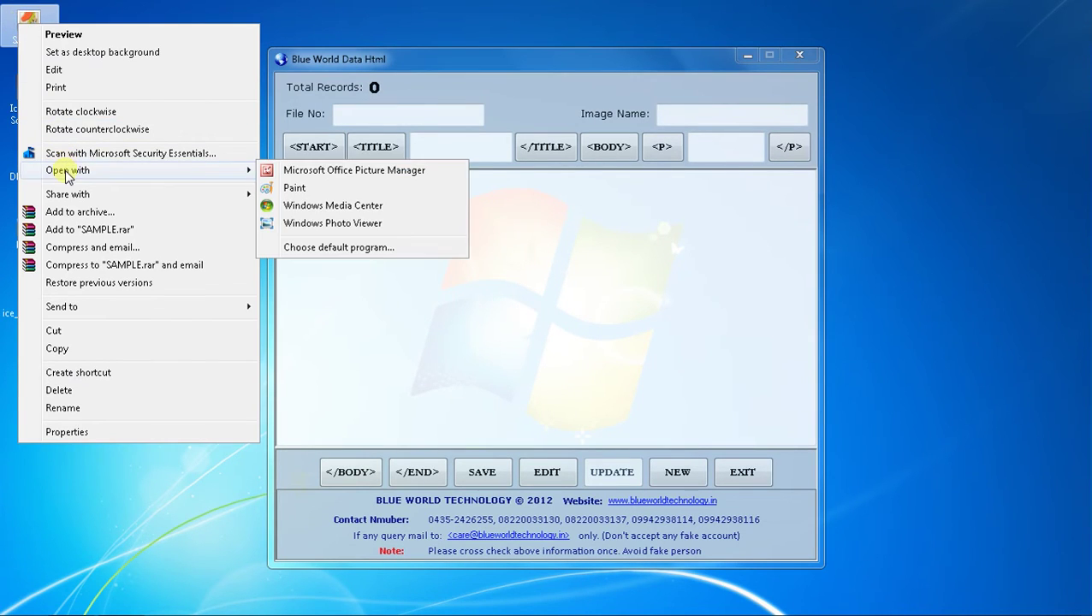
left_click(291, 171)
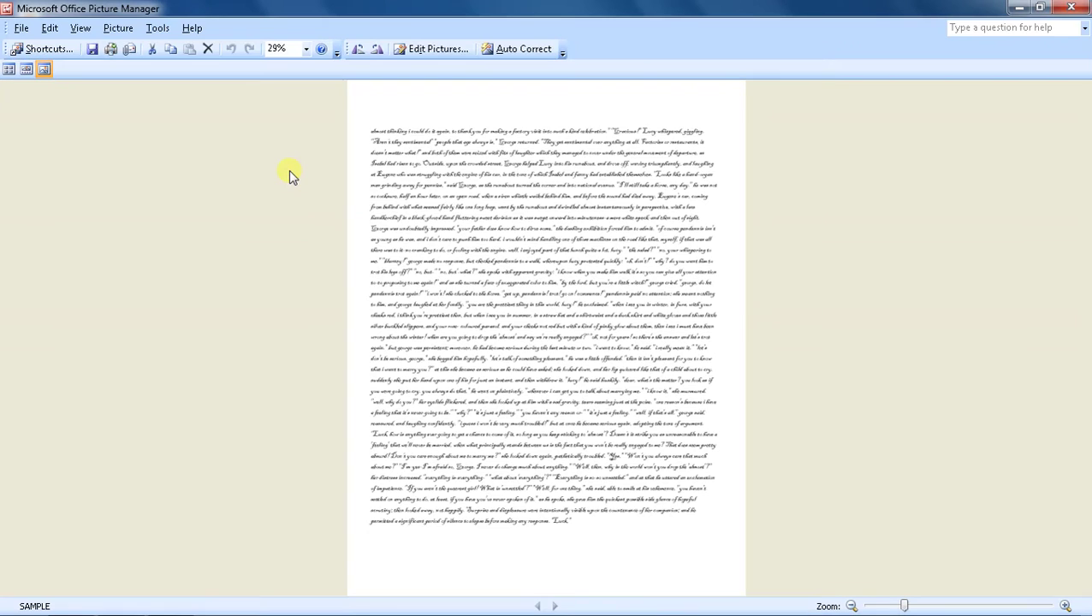
Set the SAMPLE picture's zoom to 85% and bring its opening lines of text into view.
left_click(284, 49)
type("85")
key("Return")
scroll(293, 146, "up", 5)
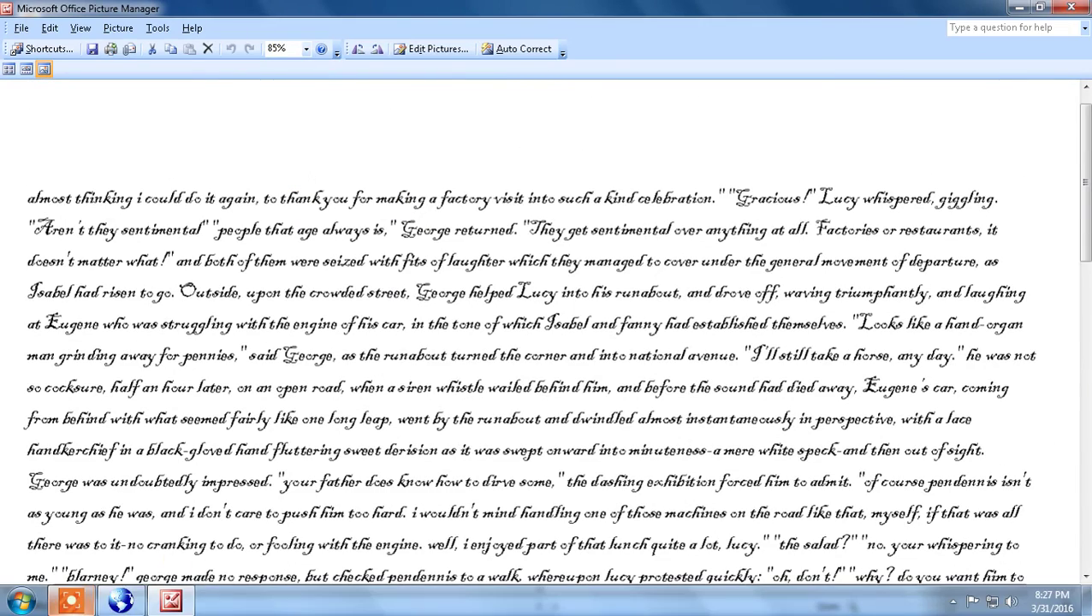
left_click(114, 603)
left_click(139, 413)
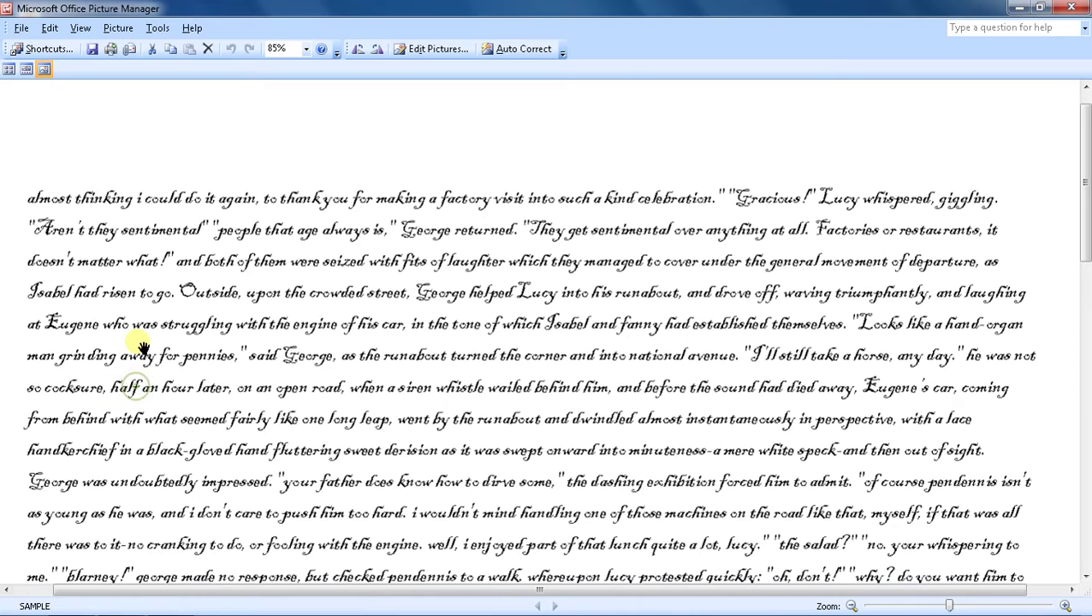
scroll(138, 346, "down", 2)
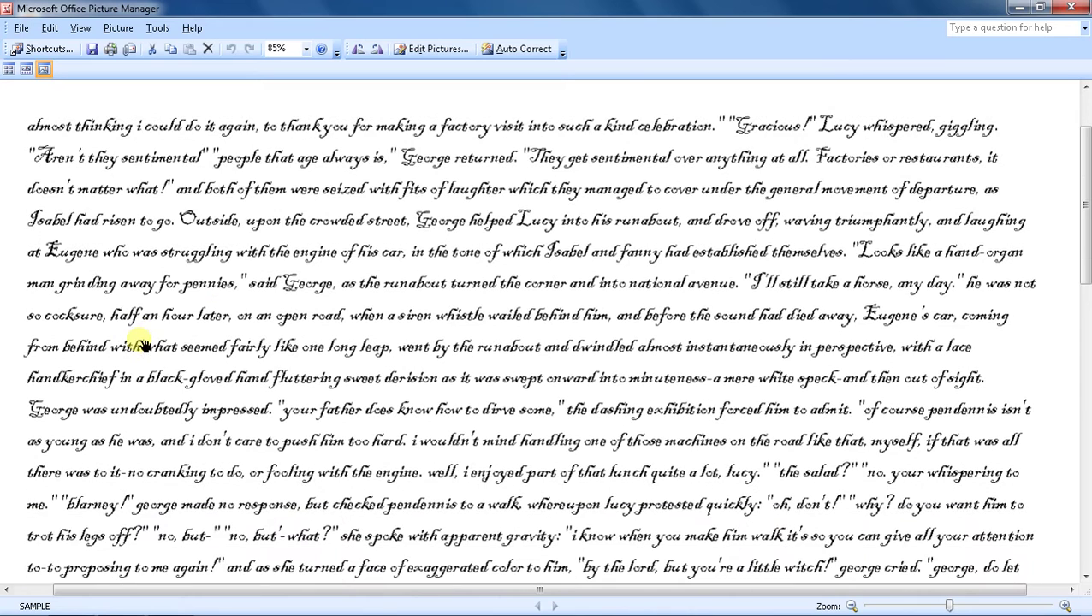
In the Blue World Data Html window, set the file number to 1 and the image name to SAMPLE.
left_click(105, 604)
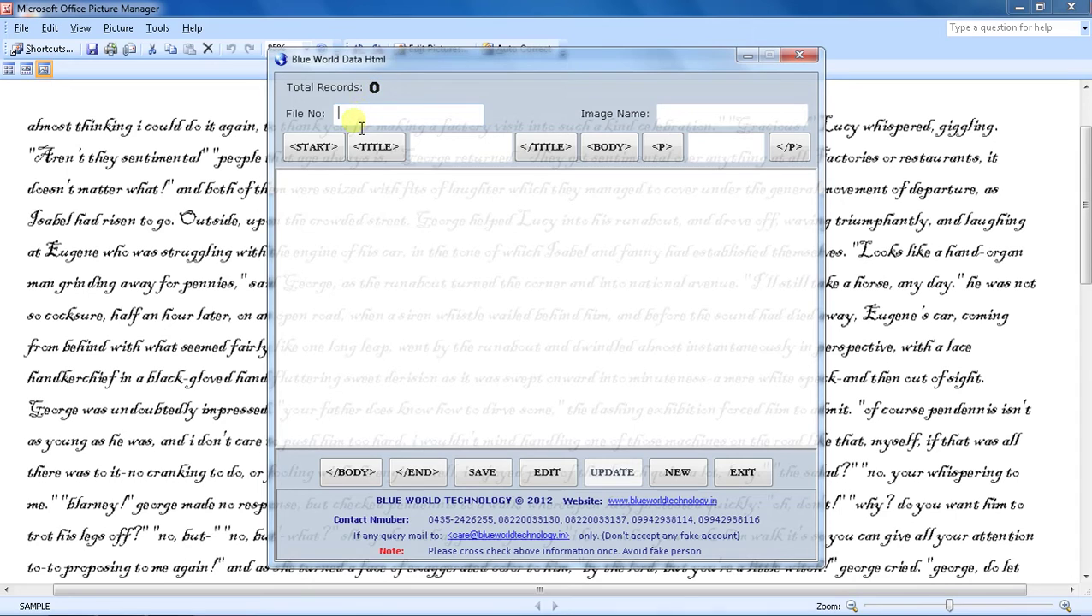
type("1")
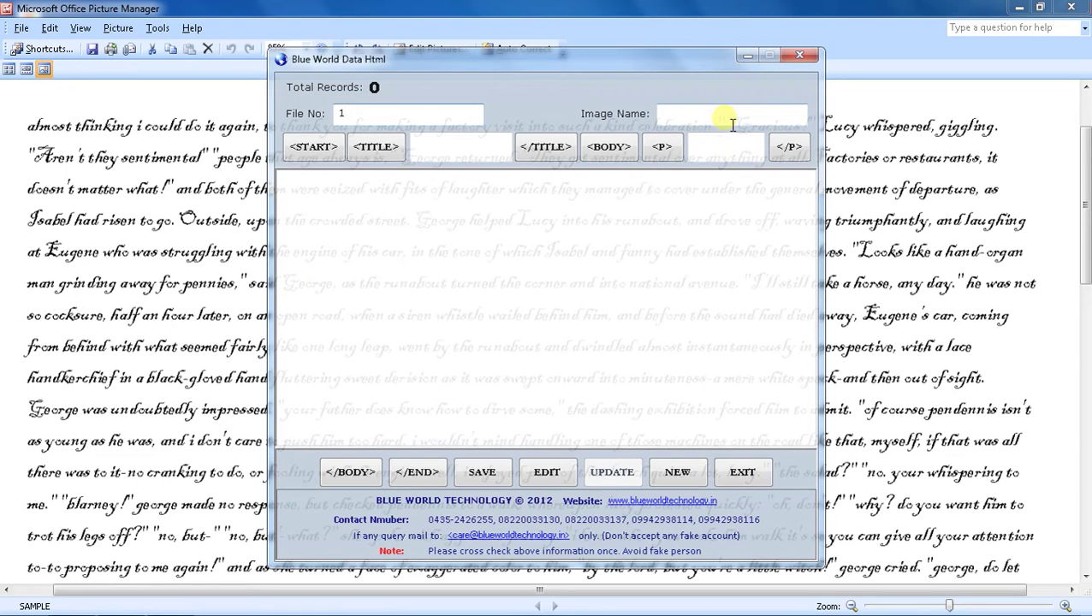
mouse_move(10, 610)
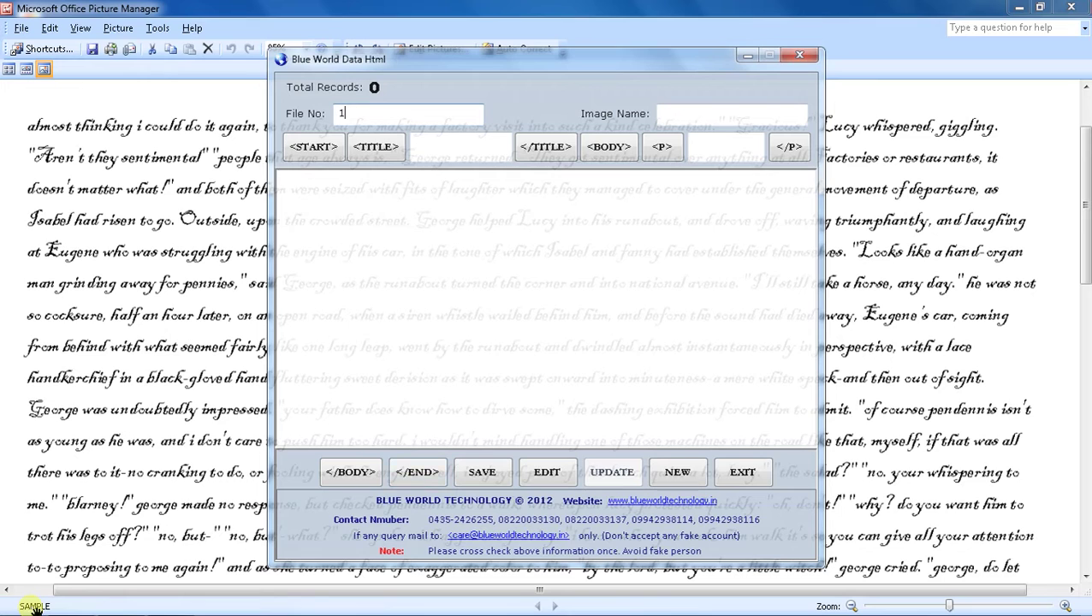
left_click(690, 116)
type("SAMPLE")
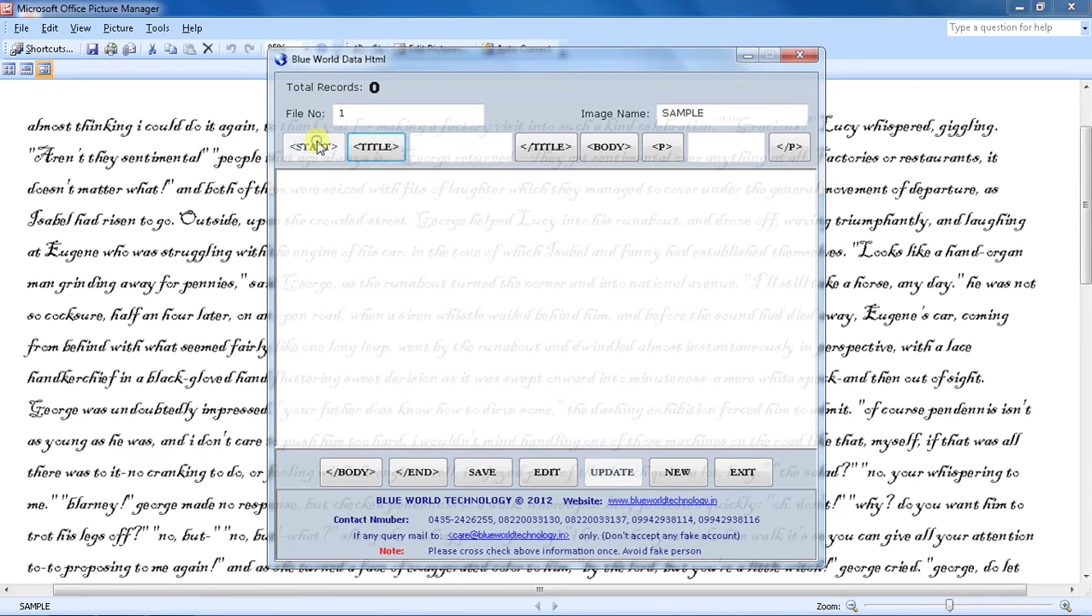
Add the opening title tag, enter Demo as the title text and add the closing title tag.
left_click(373, 149)
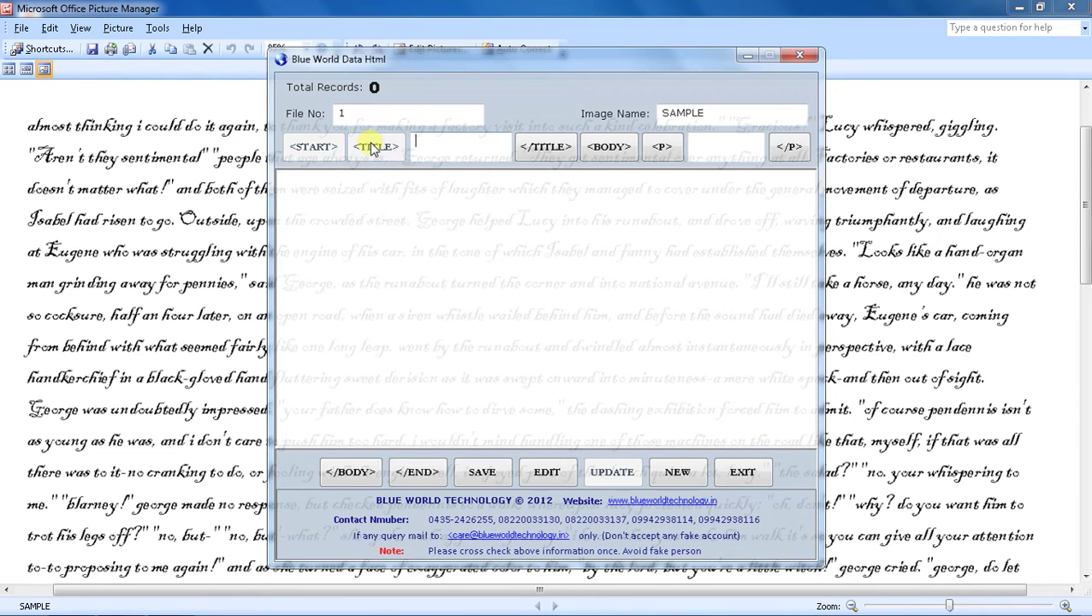
left_click(446, 156)
type("Demo")
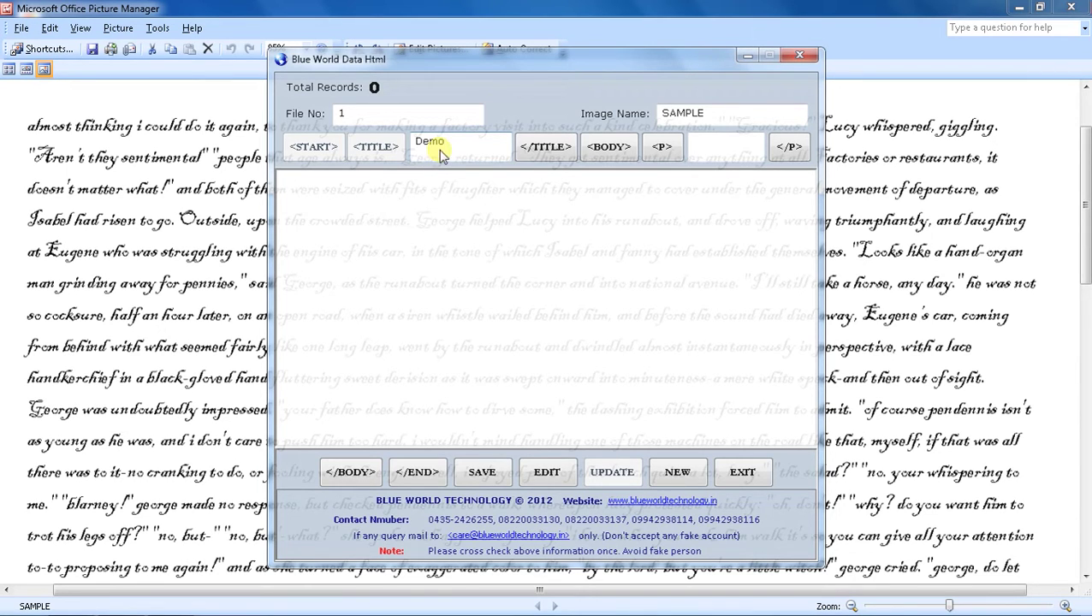
left_click(555, 148)
Add the body tag and a tagged paragraph containing Page 1.
left_click(604, 148)
left_click(660, 147)
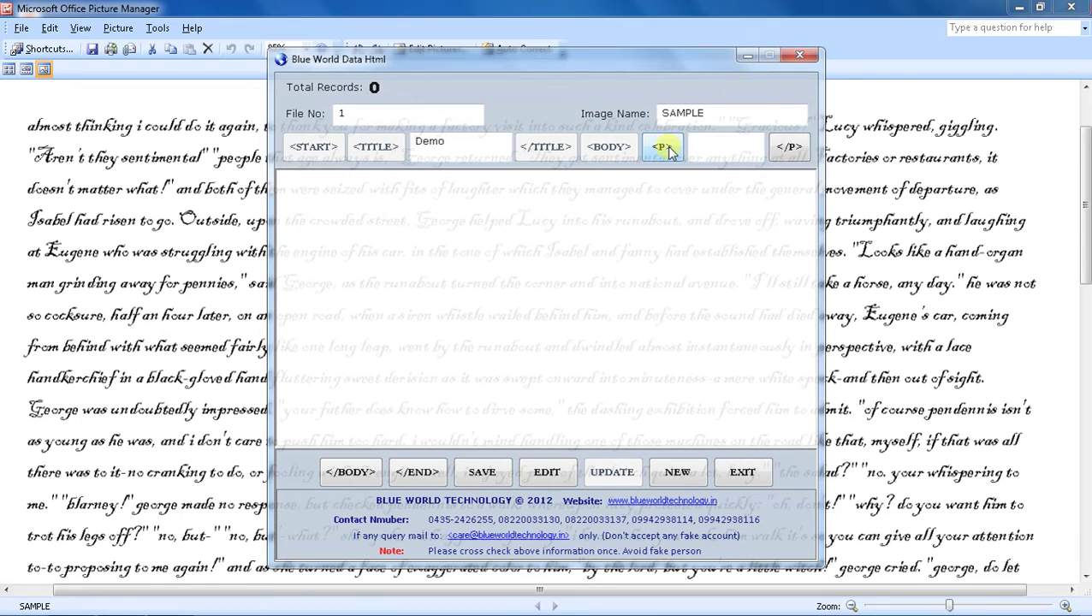
left_click(344, 204)
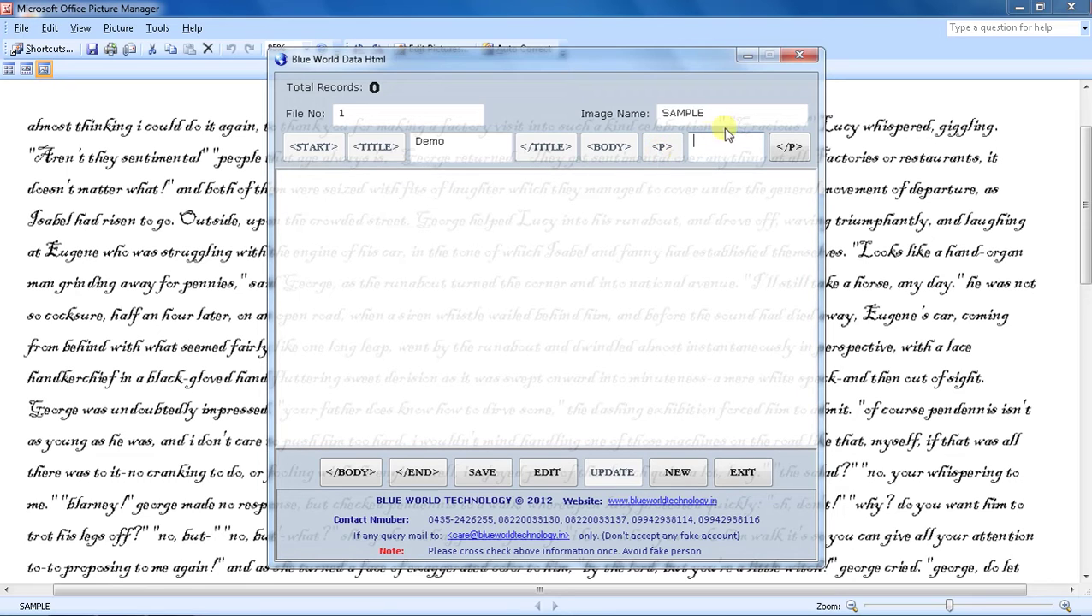
type("Page")
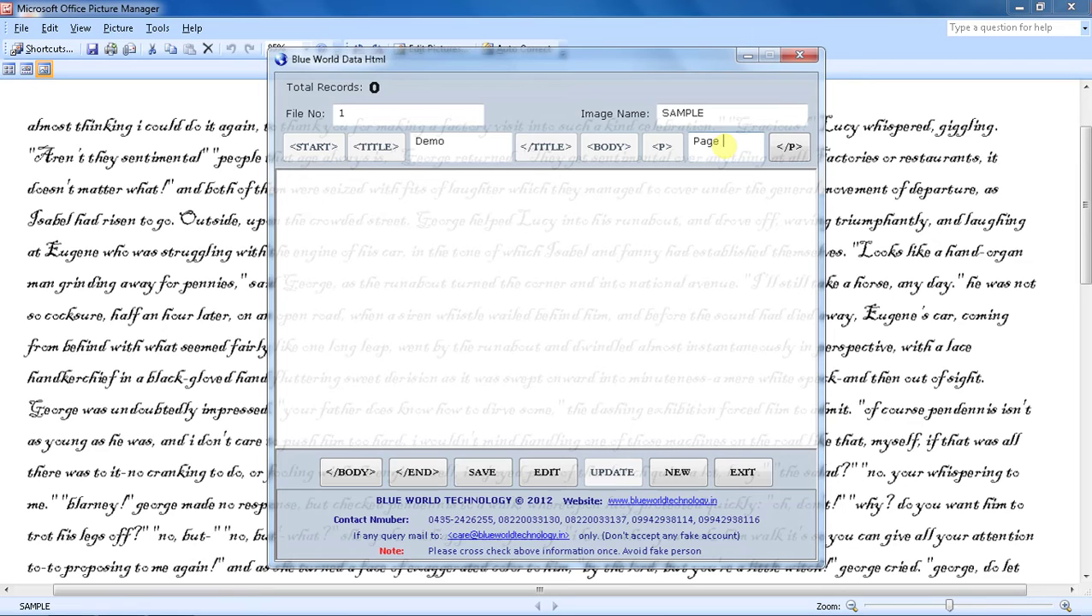
type(" 1")
left_click(789, 147)
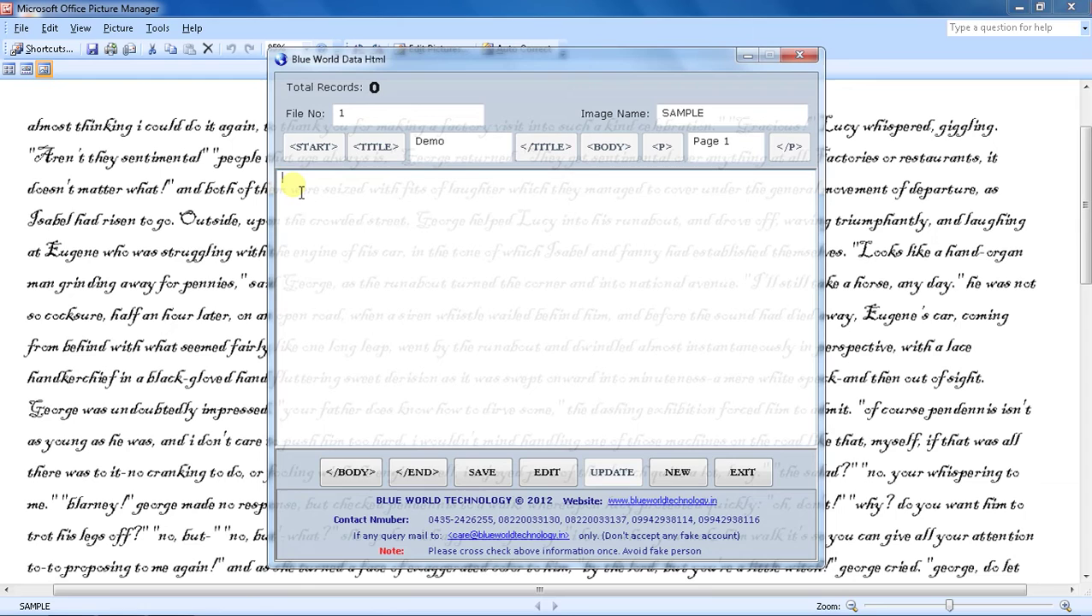
Begin the main text with <P>, move the form below the picture's first line, and transcribe "almost thinking i could do it again,".
type("<P>")
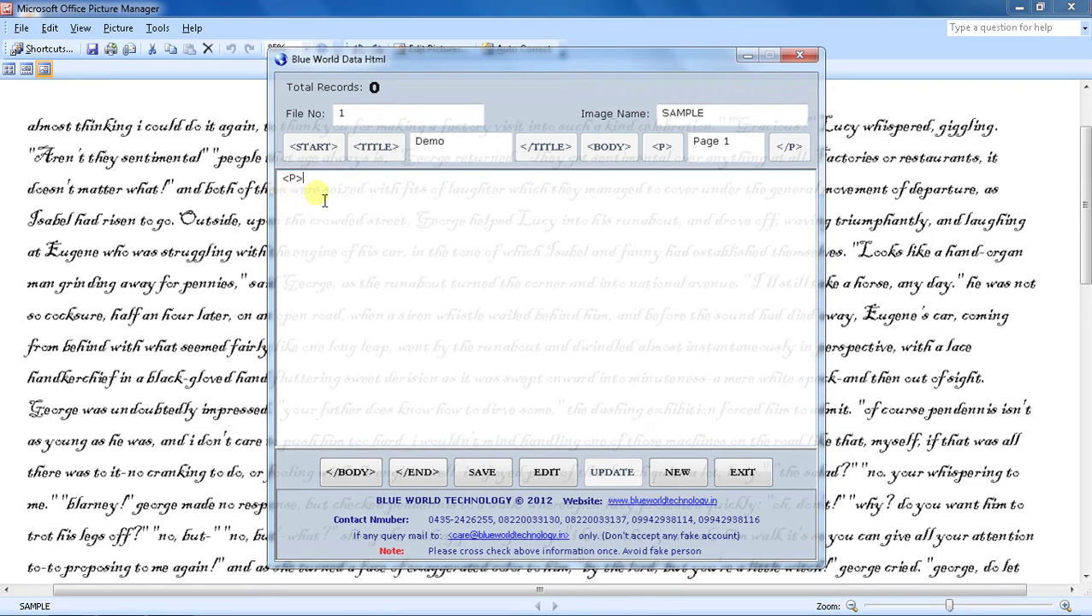
left_click_drag(415, 55, 400, 147)
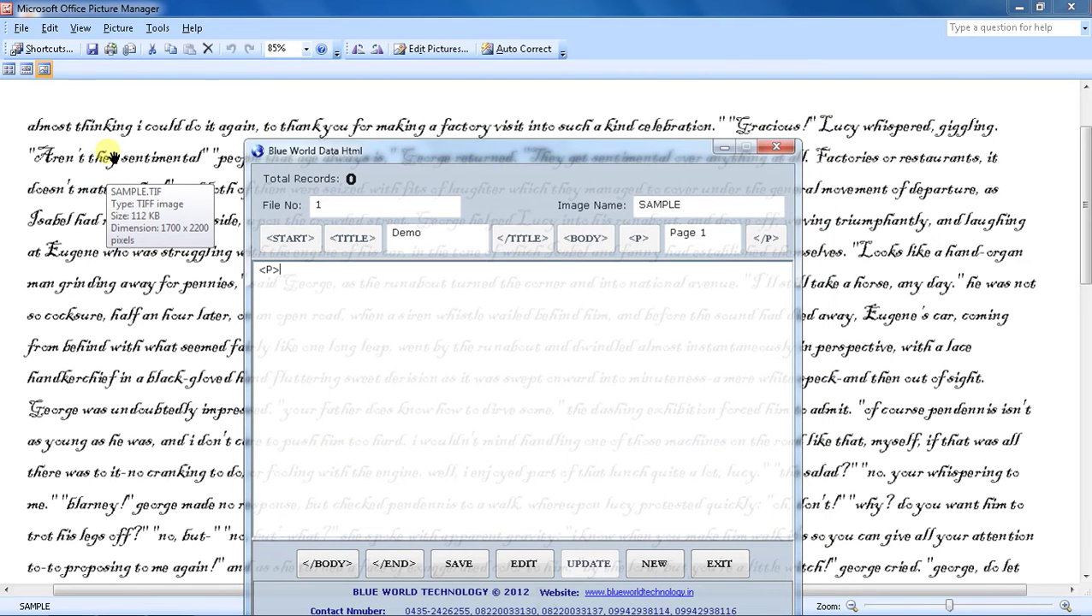
type("almost thi")
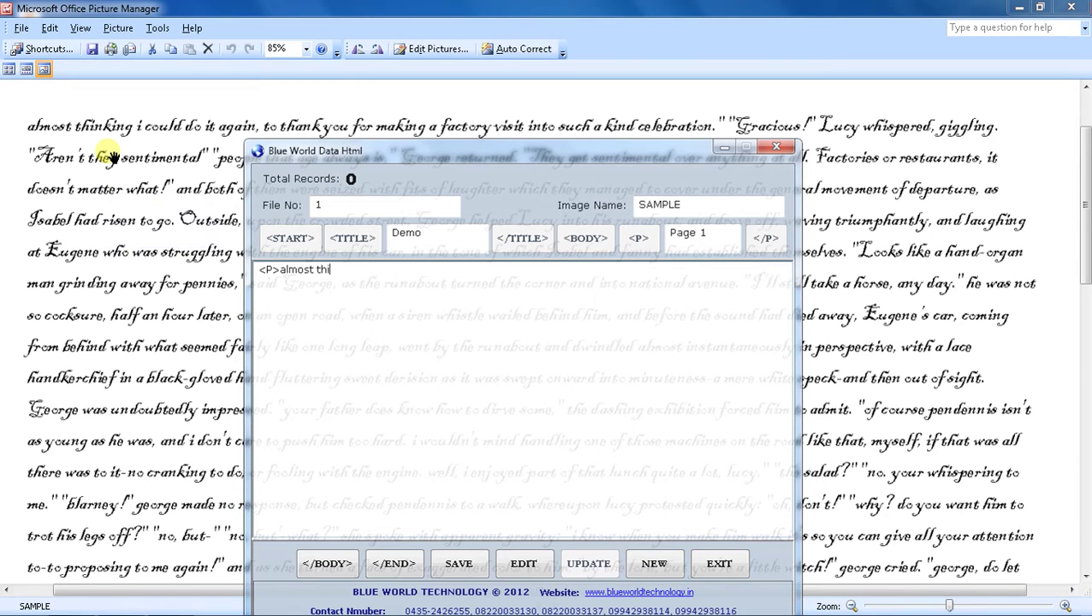
type("nking i")
type(" d")
key("BackSpace")
key("BackSpace")
type("dould do ")
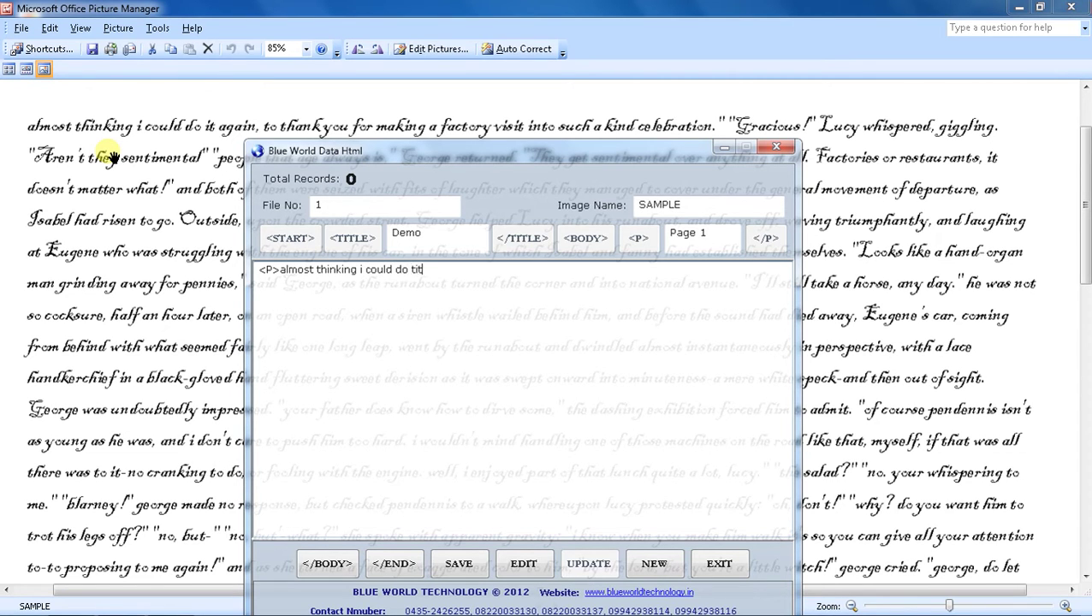
type("it a")
key("BackSpace")
type("again, ")
Continue transcribing the picture's first line with "to thank you for making a factory visit into such a kind".
type("o")
key("BackSpace")
type("to than")
type("k you ")
type("ofo")
key("BackSpace")
key("BackSpace")
key("BackSpace")
type("fo")
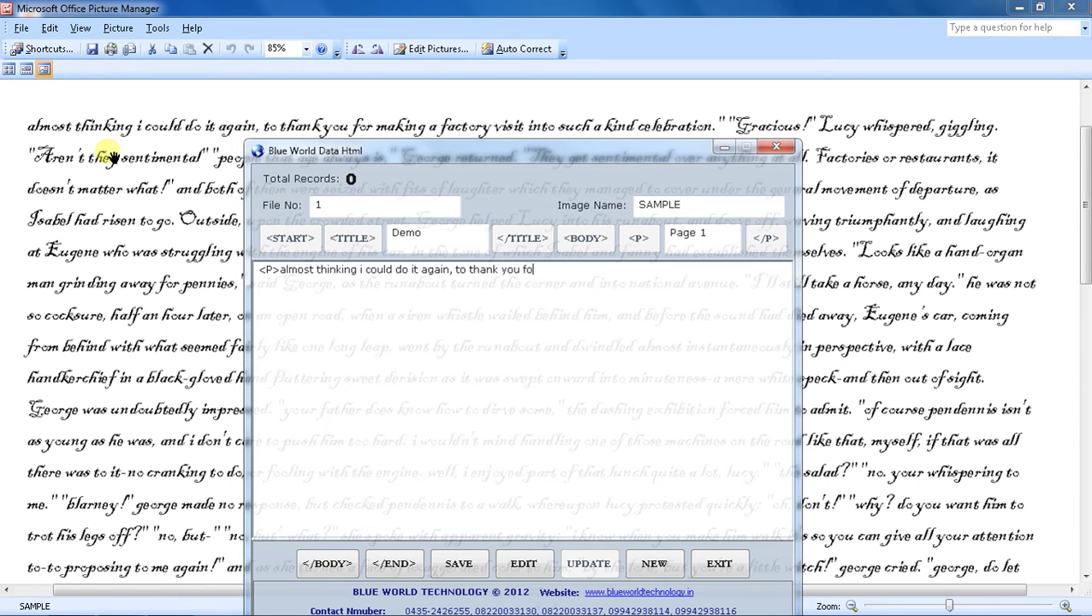
type("r making a factory visi")
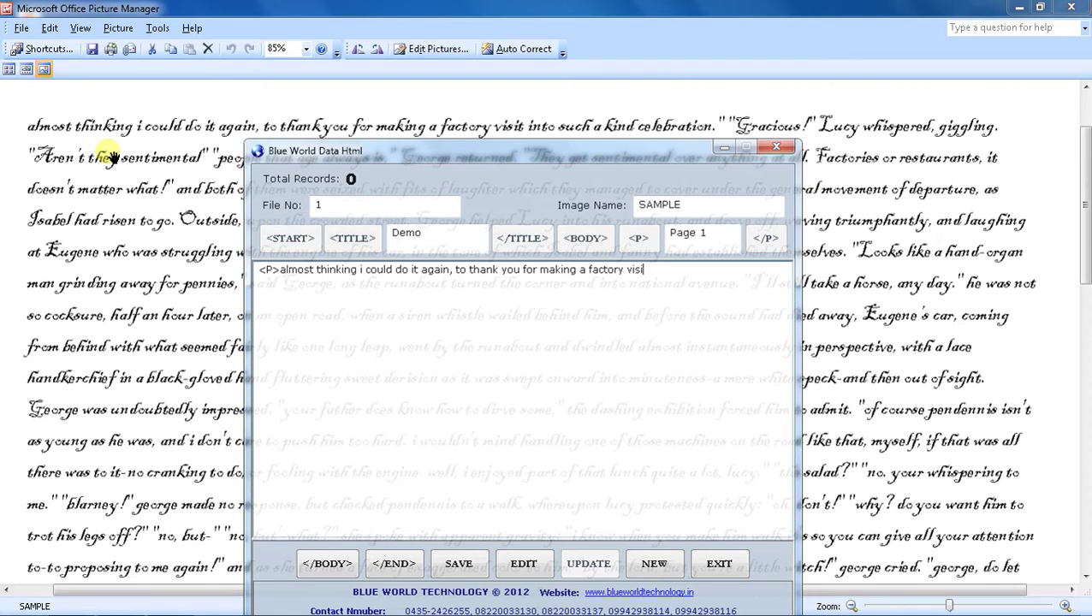
type("t into such a kind ce")
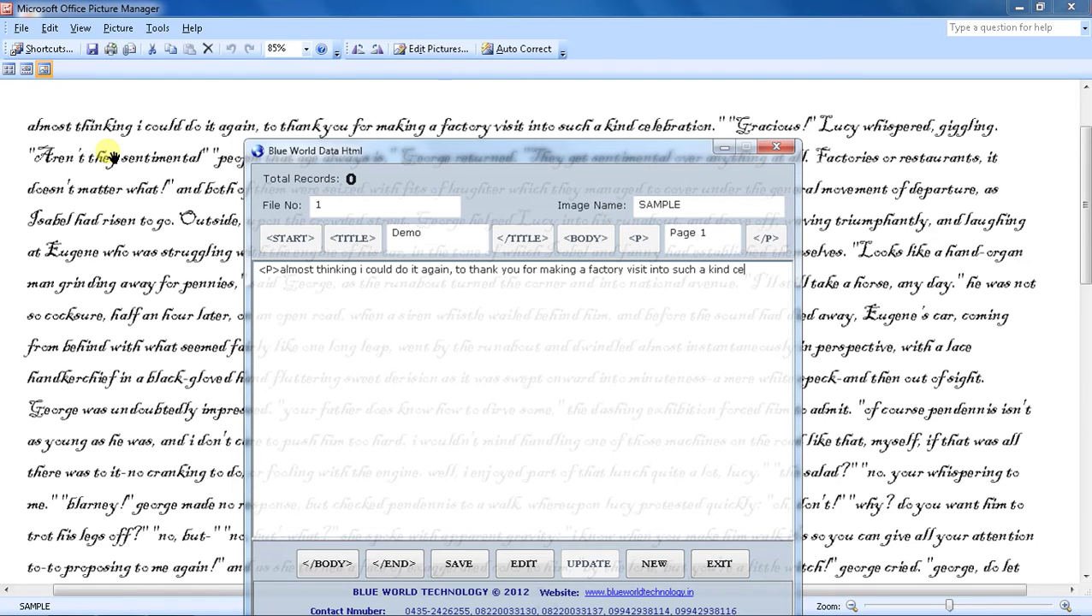
Finish transcribing the picture's first line, from "celebration." and "Gracious!" through to "giggling.".
type("lebration.\"\"Grad")
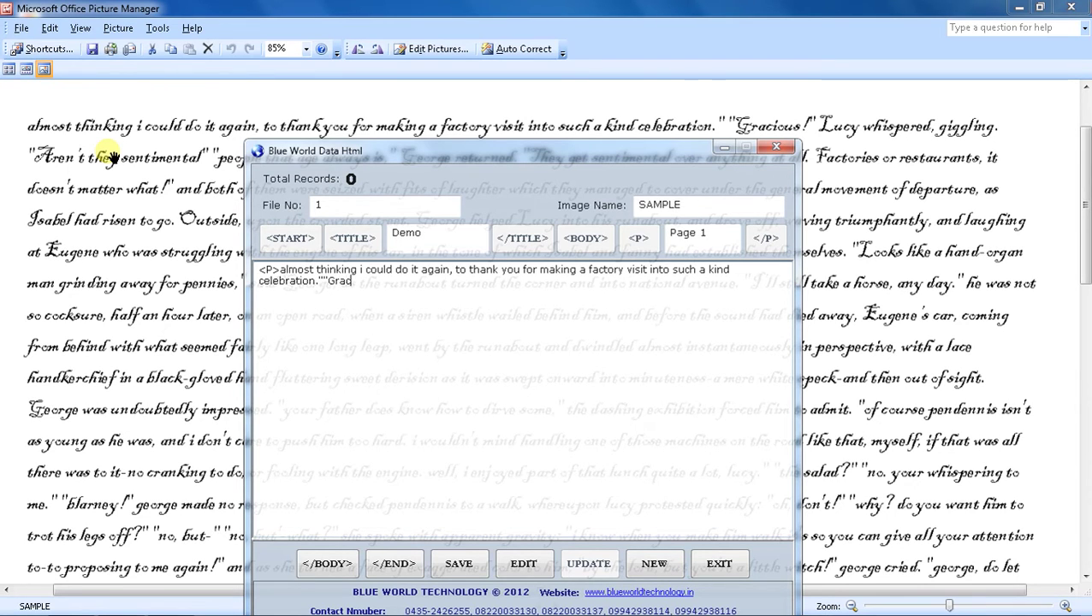
key("BackSpace")
type("cious!\" Lucy whispered")
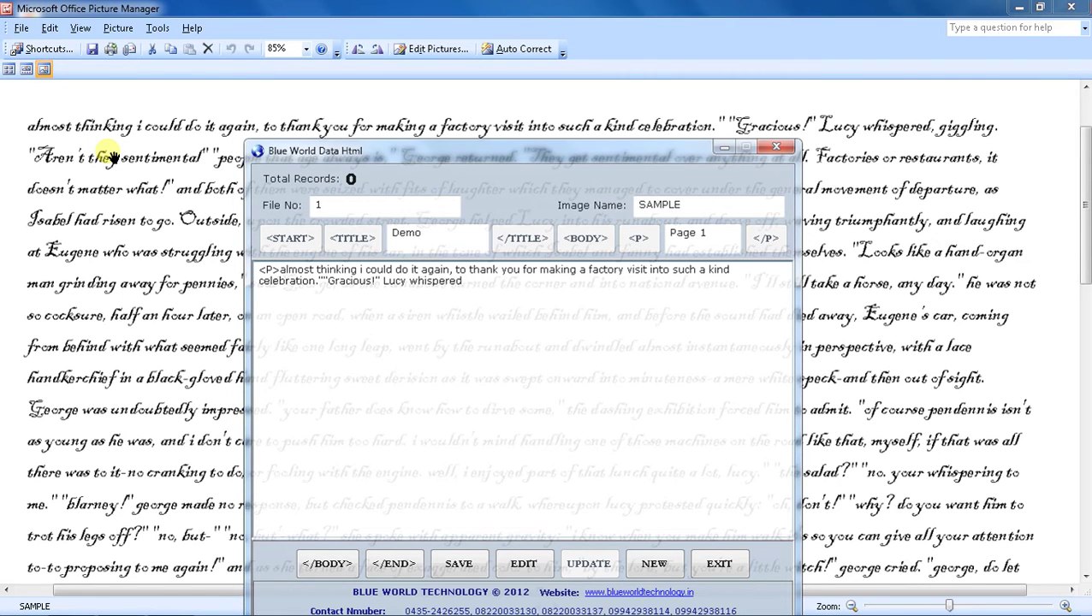
type(",giggling.")
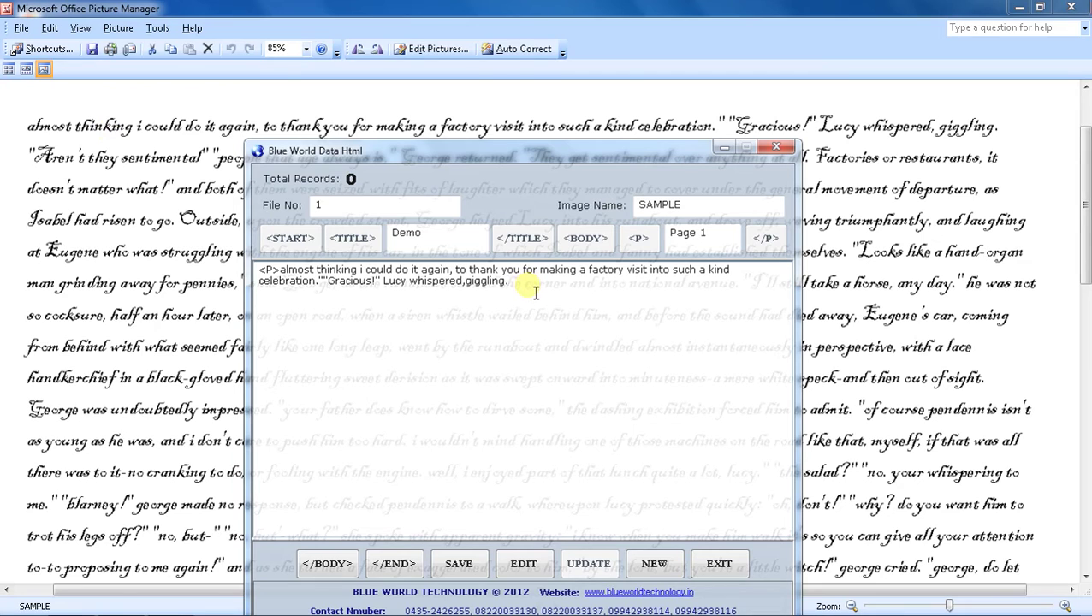
Add a <br> line-break tag directly after "giggling." at the end of the first line.
type("<br>")
key("shift+Left")
key("shift+Left")
key("shift+Left")
key("shift+Left")
left_click(545, 291)
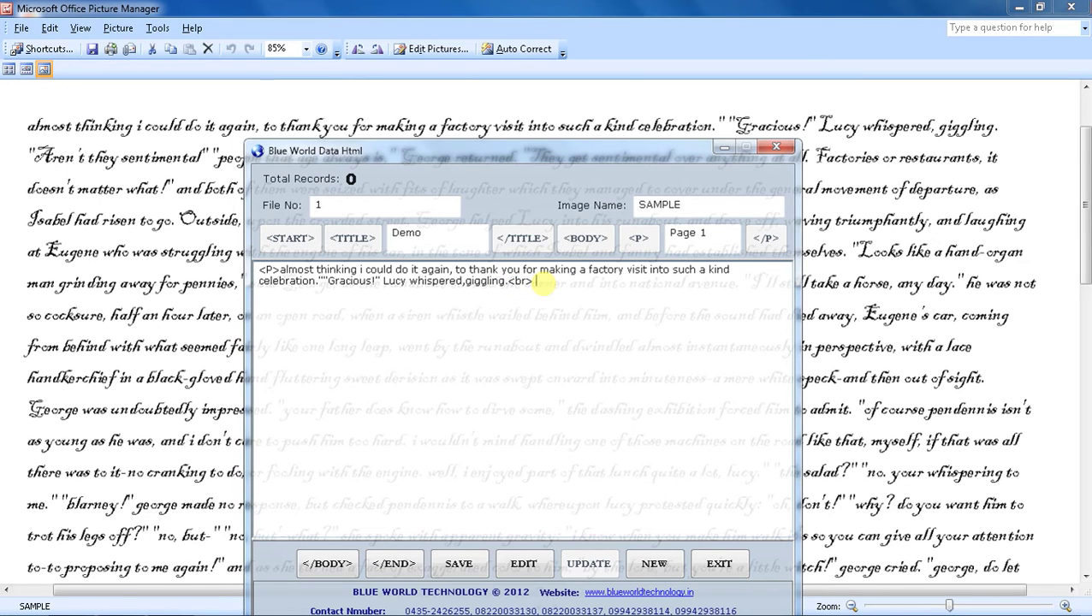
Remove the extra spaces before and after the <br> tag so it directly follows "giggling.".
left_click_drag(561, 288, 505, 284)
left_click(510, 286)
left_click(553, 287)
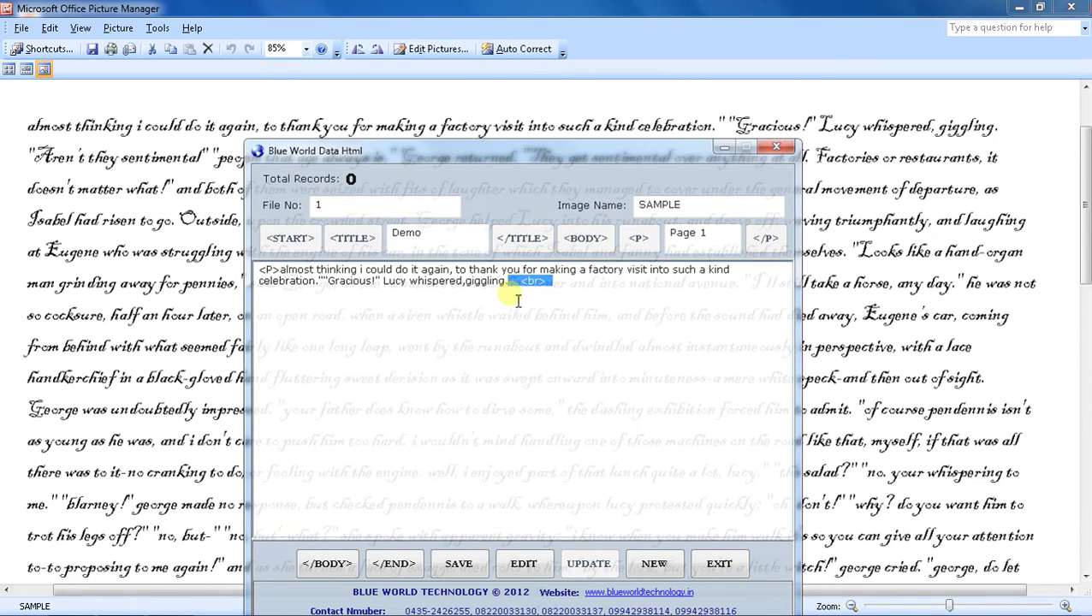
left_click(576, 286)
key("BackSpace")
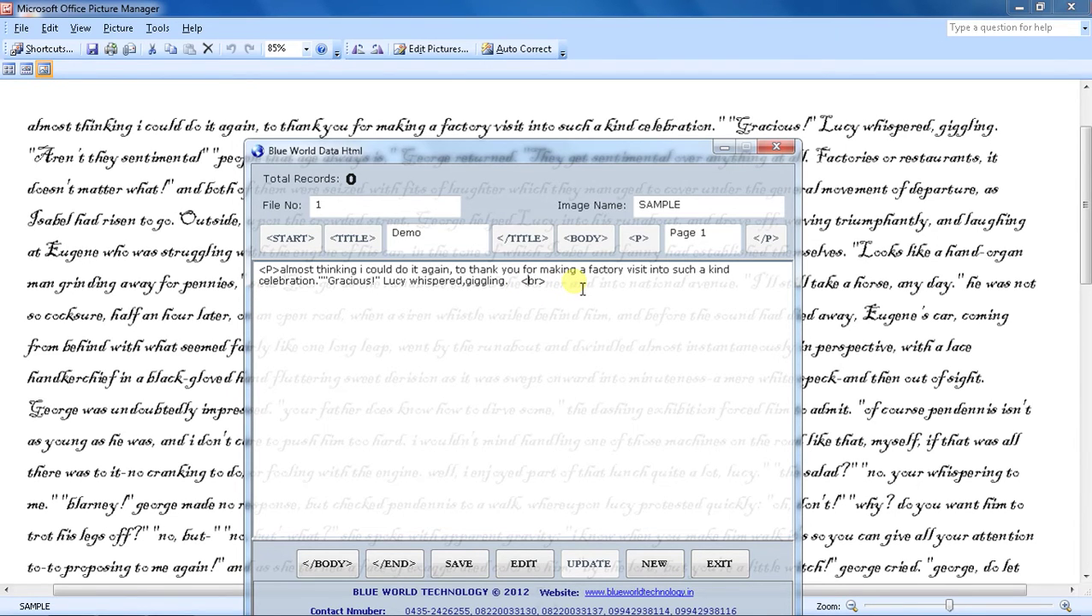
key("BackSpace")
key("BackSpace")
key("BackSpace")
left_click(569, 289)
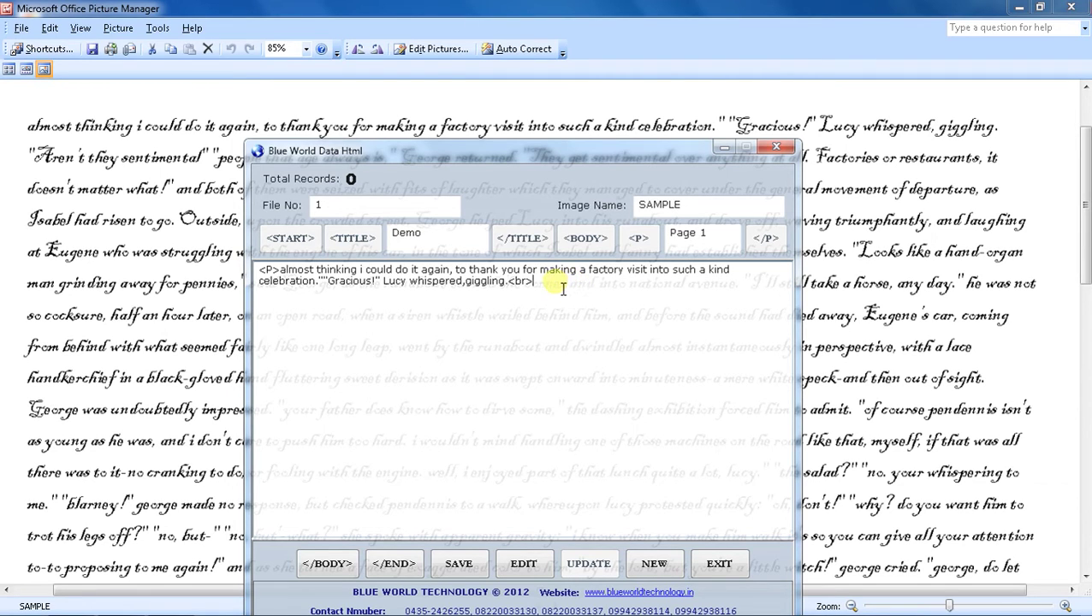
Add a dotted placeholder for the second line containing Line2, ending with a <br> tag.
type("Line")
key("BackSpace")
key("BackSpace")
key("BackSpace")
key("BackSpace")
type("/")
key("BackSpace")
type("............Line2.....<br>")
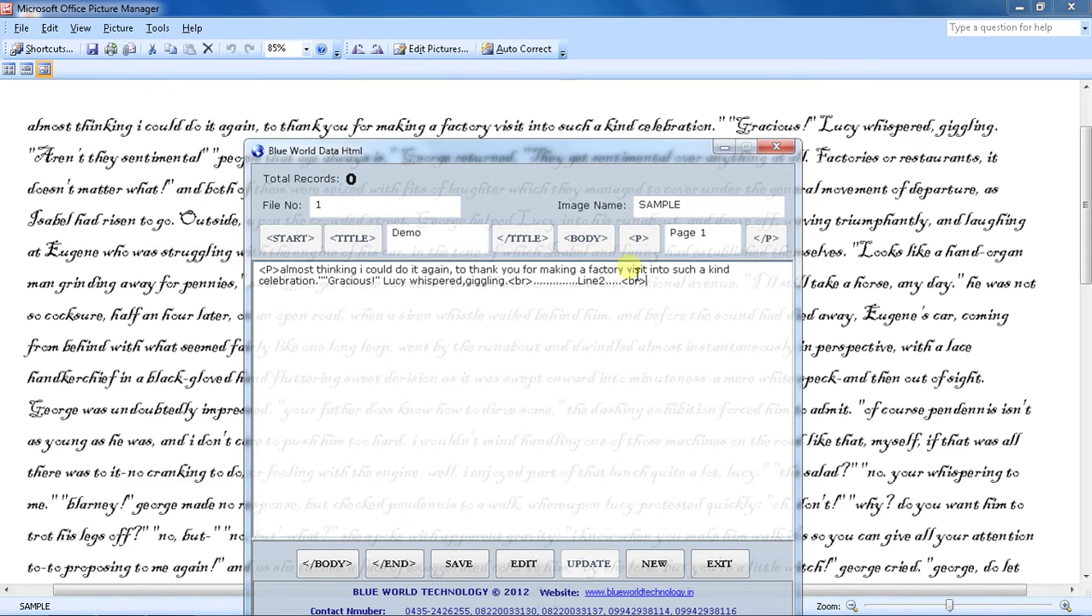
Add dotted placeholders for Line3, Line4 and the last line, each ending with <br>, and return to the SAMPLE picture.
type("....Lin")
type("e3..........")
type("<br>.........Line")
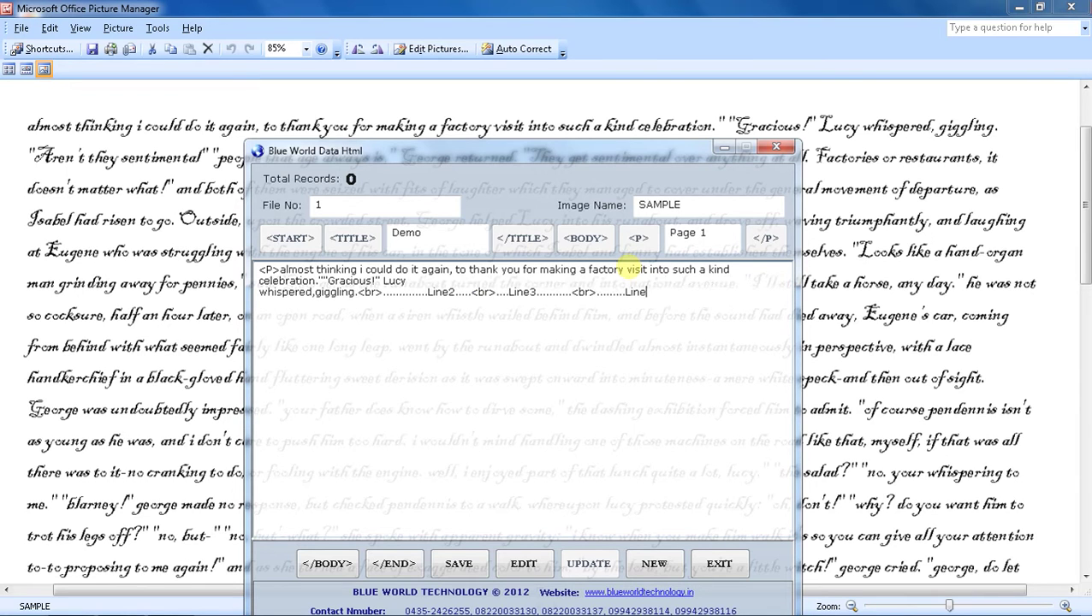
type("4............<br>...............Last")
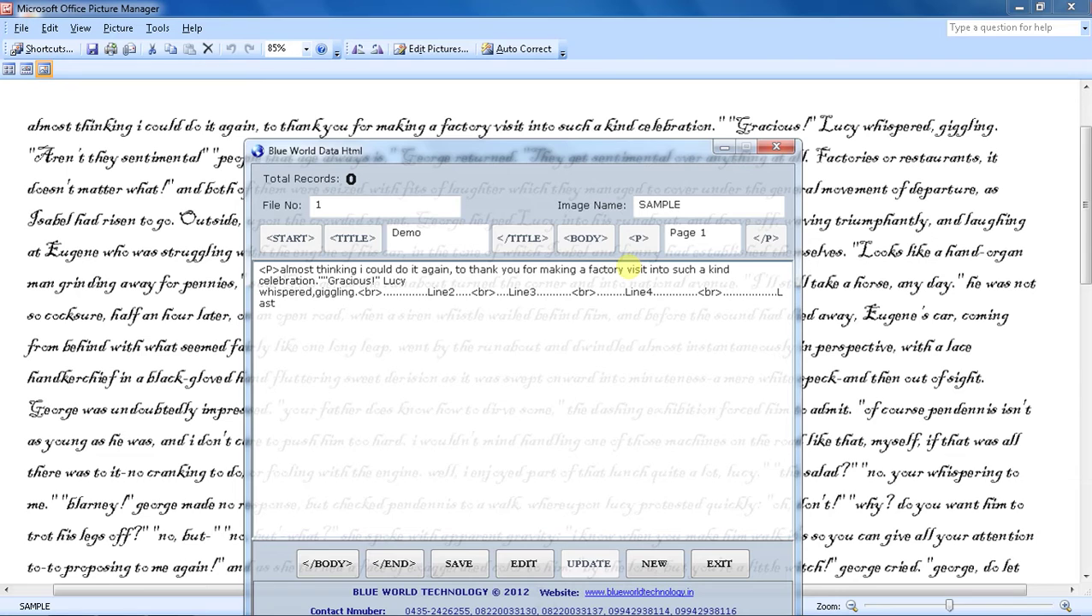
type("ine<br>")
left_click(60, 330)
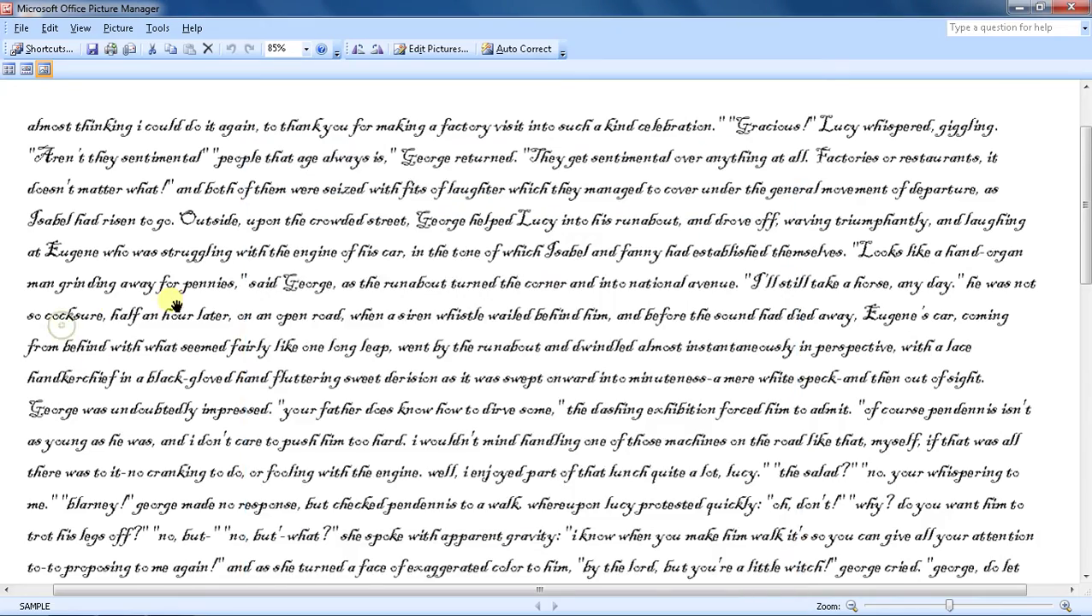
Reach the end of the SAMPLE picture's text, switch to Blue World Data Html and add </P> after the last line's <br>.
scroll(174, 307, "down", 2)
scroll(174, 306, "down", 8)
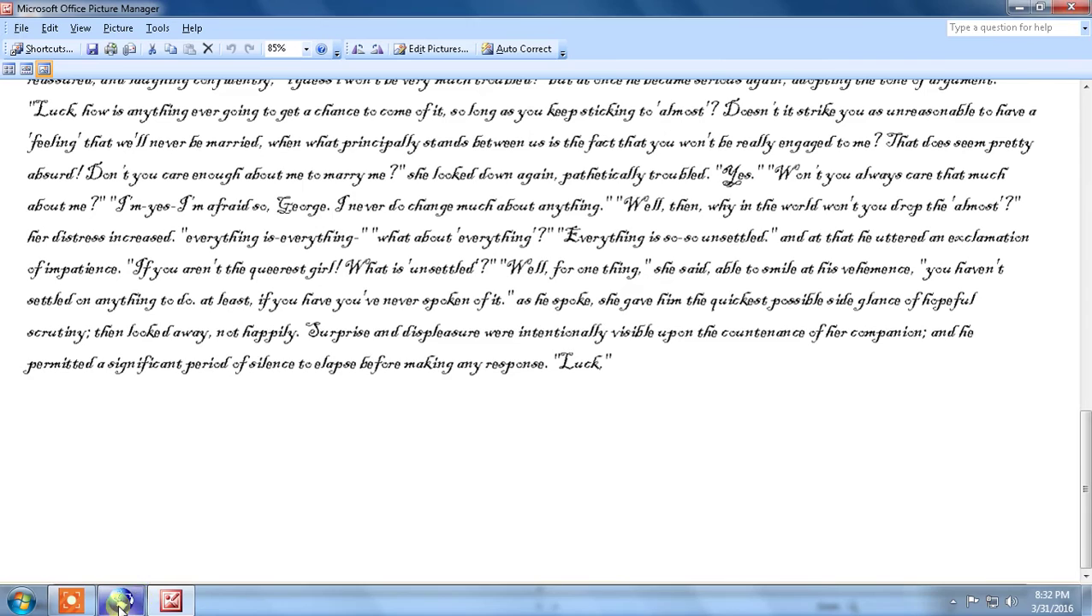
left_click(127, 599)
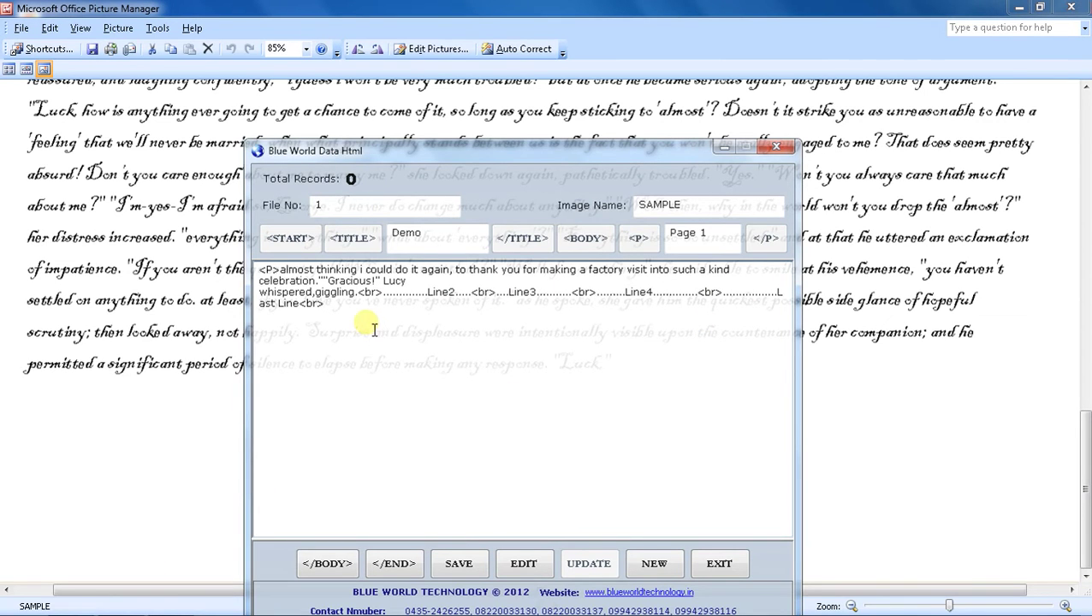
type("</P>")
left_click_drag(324, 304, 359, 307)
left_click(359, 310)
Complete the record with the closing body and end tags and save it.
left_click_drag(261, 270, 280, 270)
left_click_drag(325, 304, 369, 319)
left_click(369, 319)
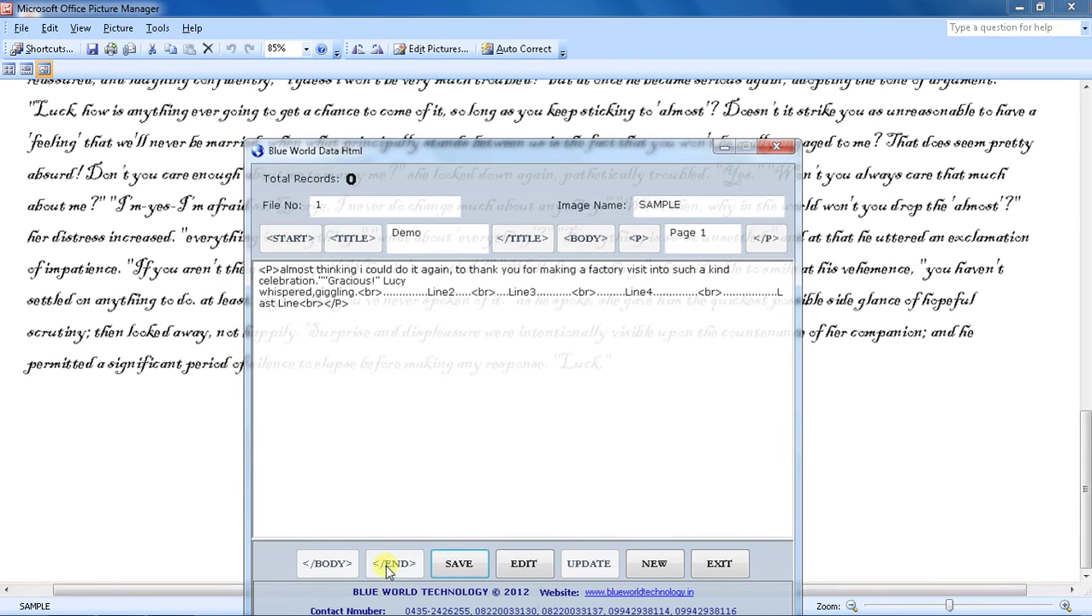
left_click(460, 563)
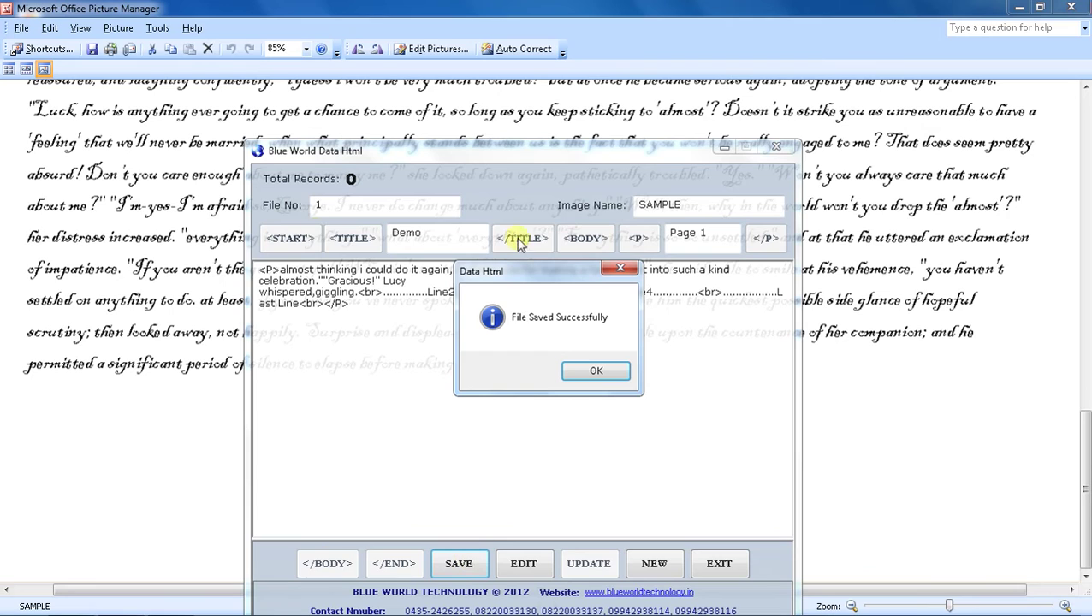
left_click(604, 375)
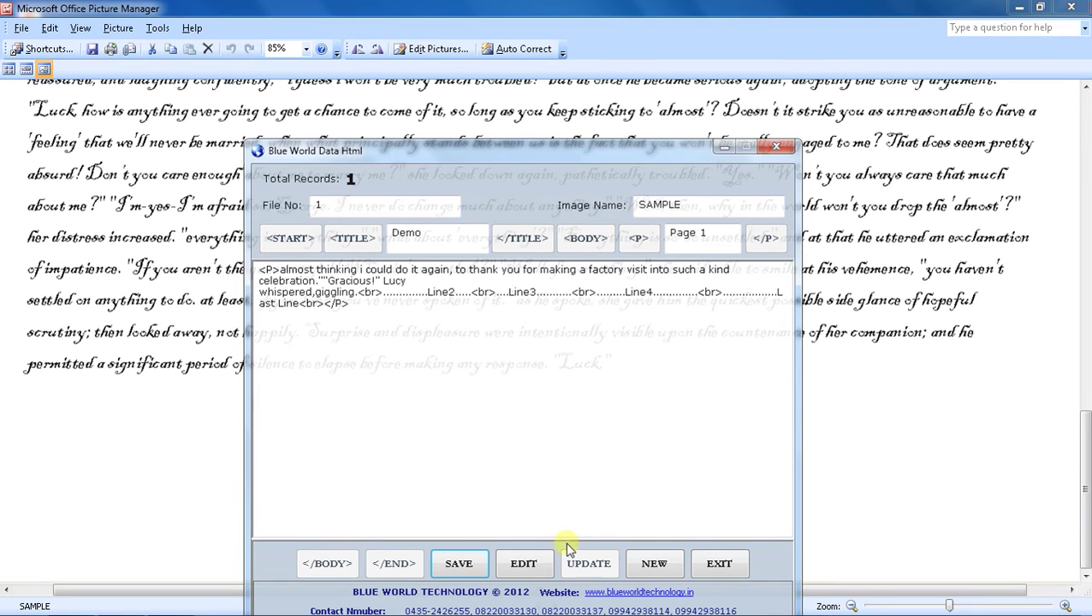
Clear the form for a new record and load the saved record with file number 1 for editing.
left_click(654, 564)
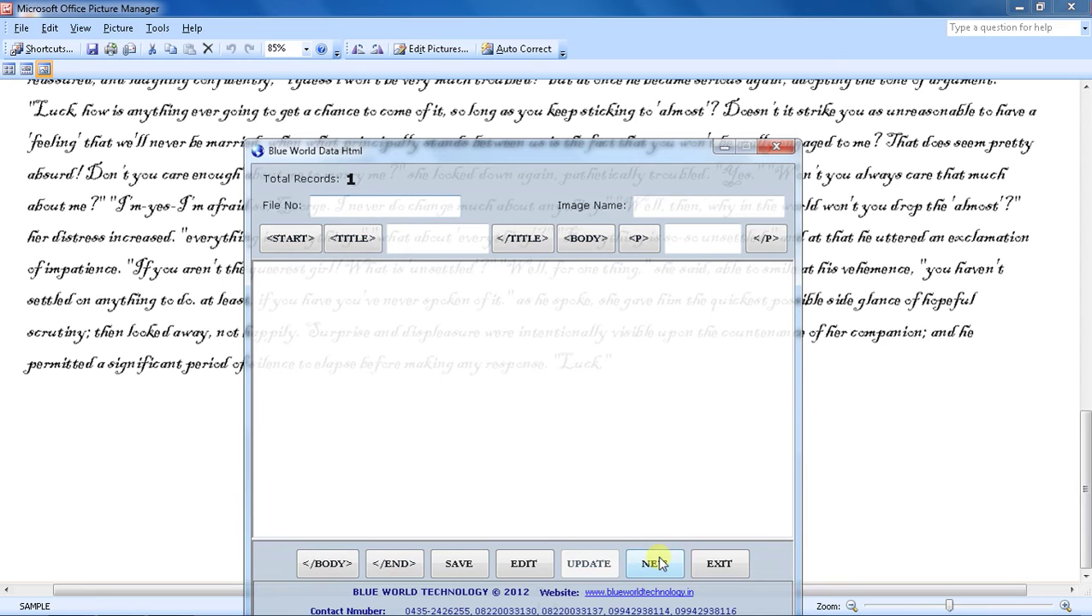
type("2")
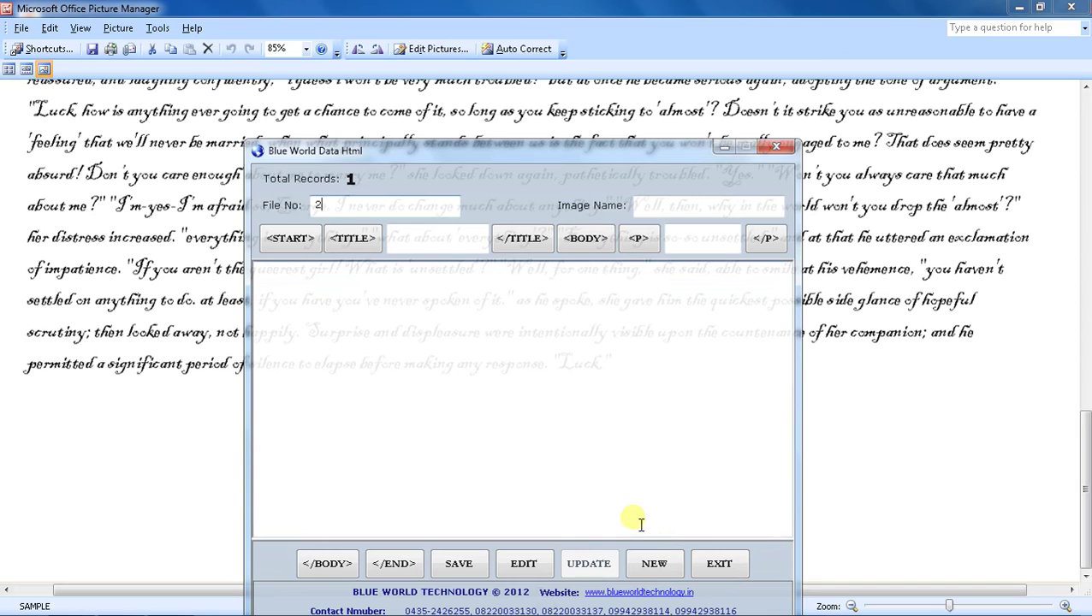
key("BackSpace")
type("1")
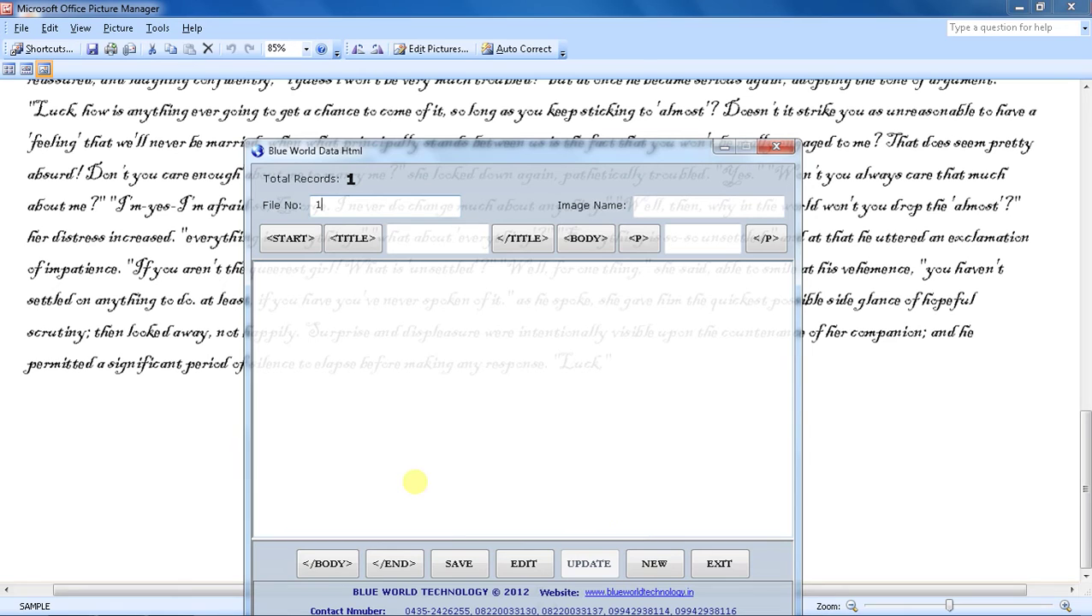
left_click(524, 563)
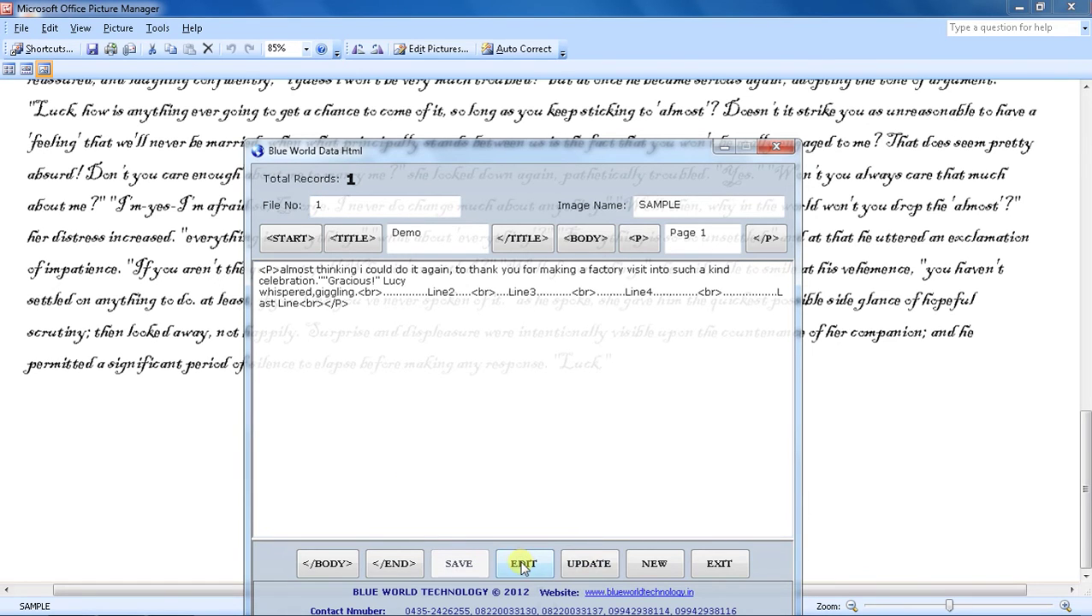
Update the record for file number 1, and exit both the data entry program and the SAMPLE picture.
left_click(267, 272)
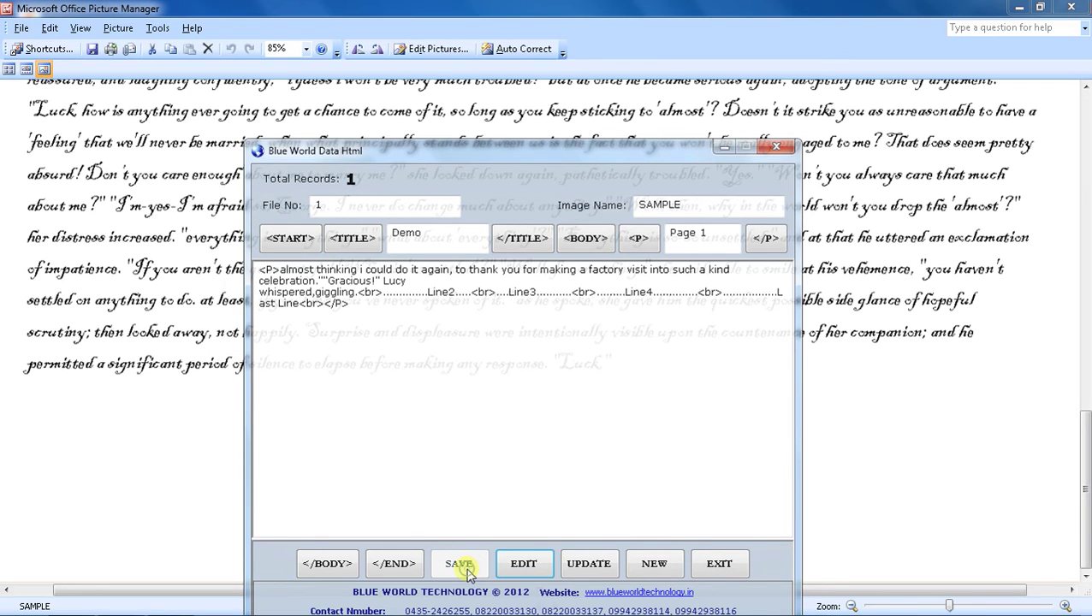
left_click(586, 567)
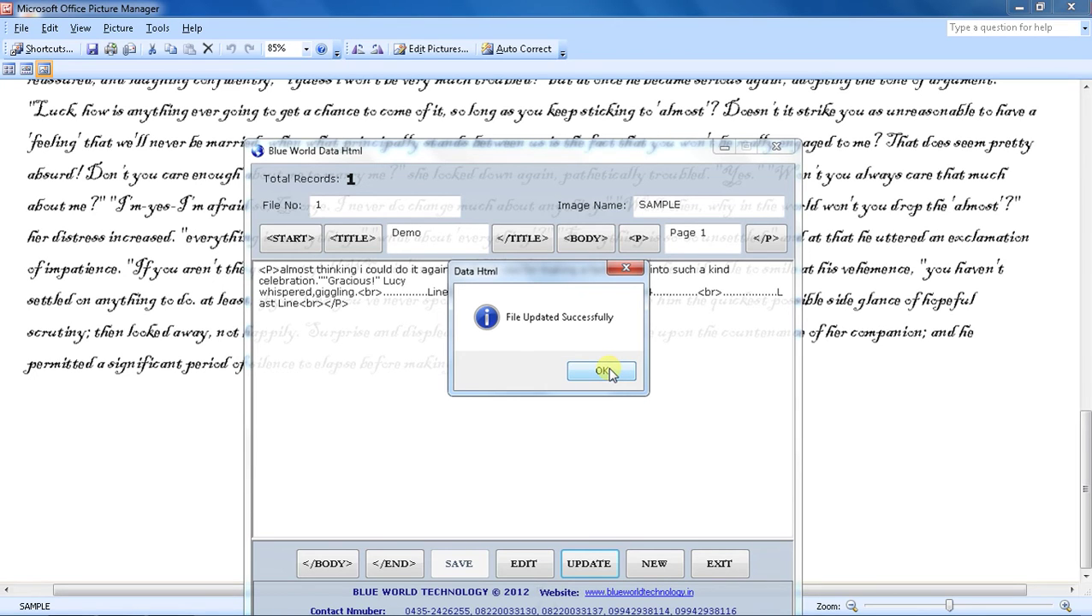
left_click(605, 372)
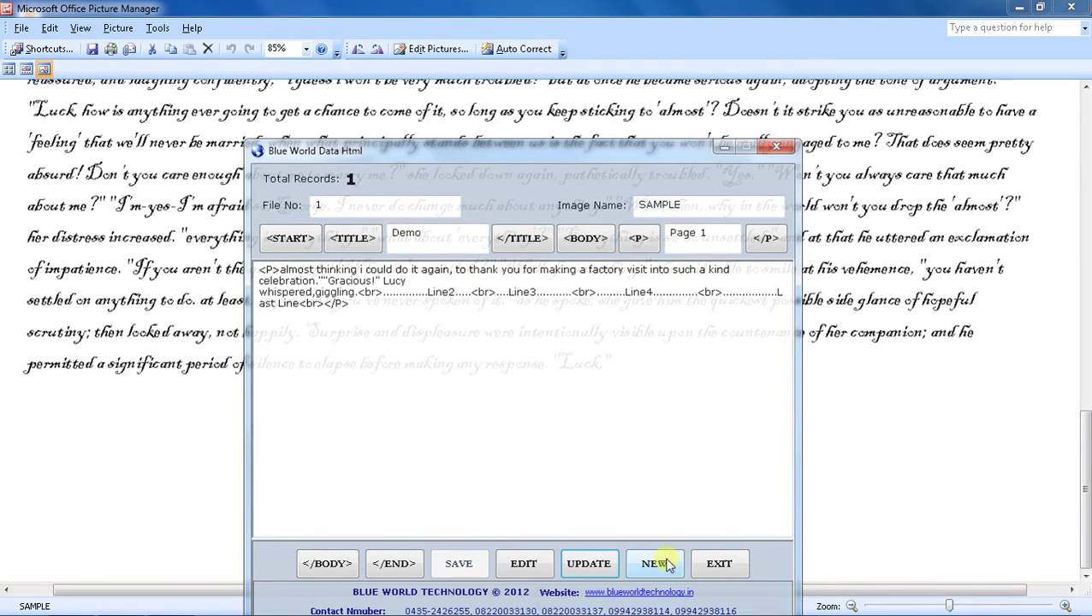
left_click(718, 565)
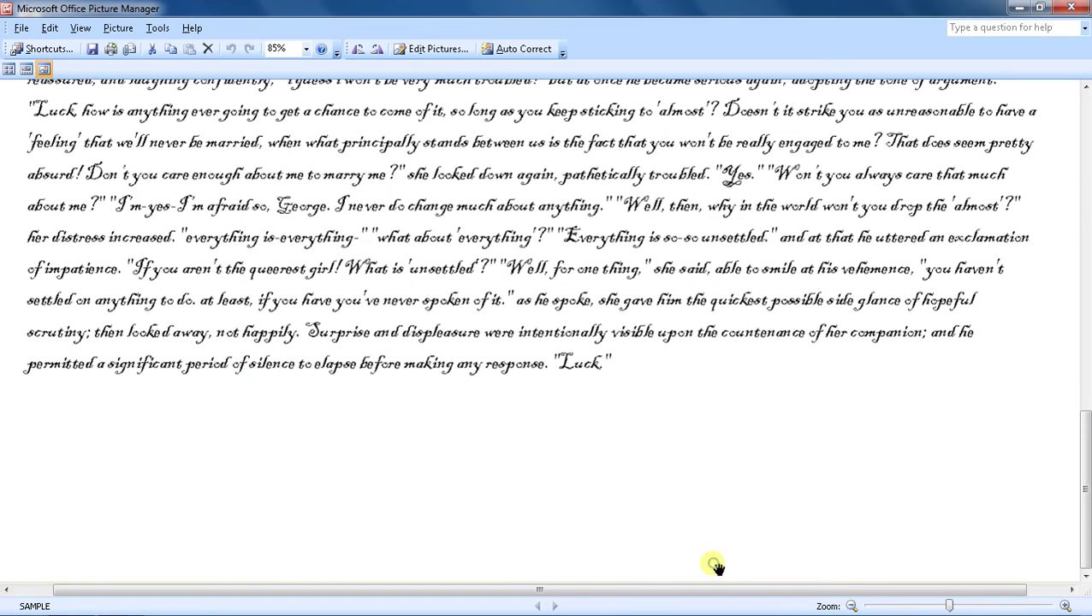
left_click(1071, 8)
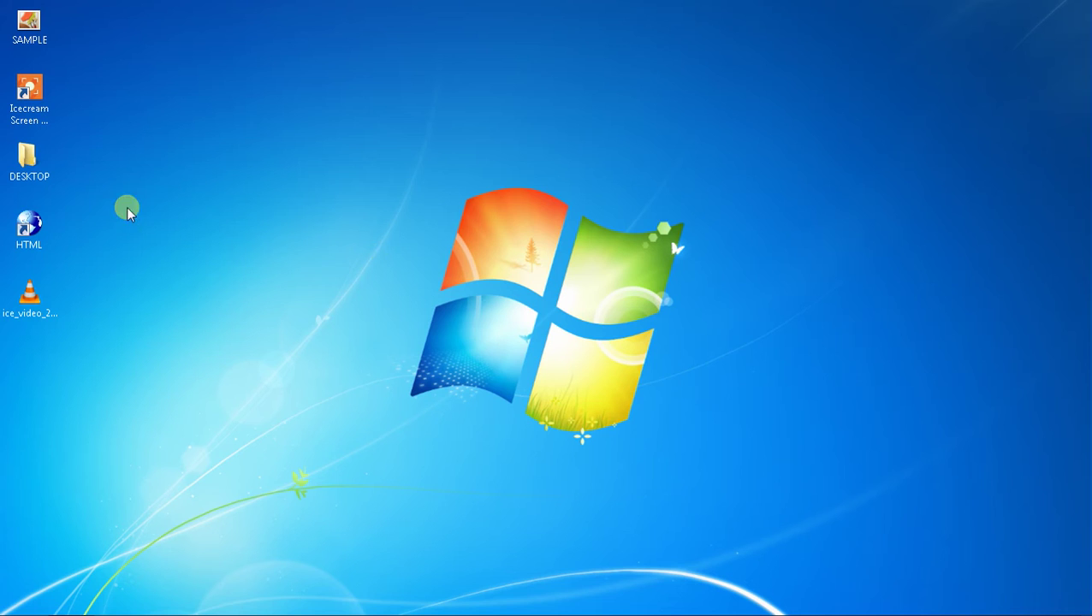
Copy the Start in folder path from the properties of the HTML desktop shortcut.
left_click(35, 218)
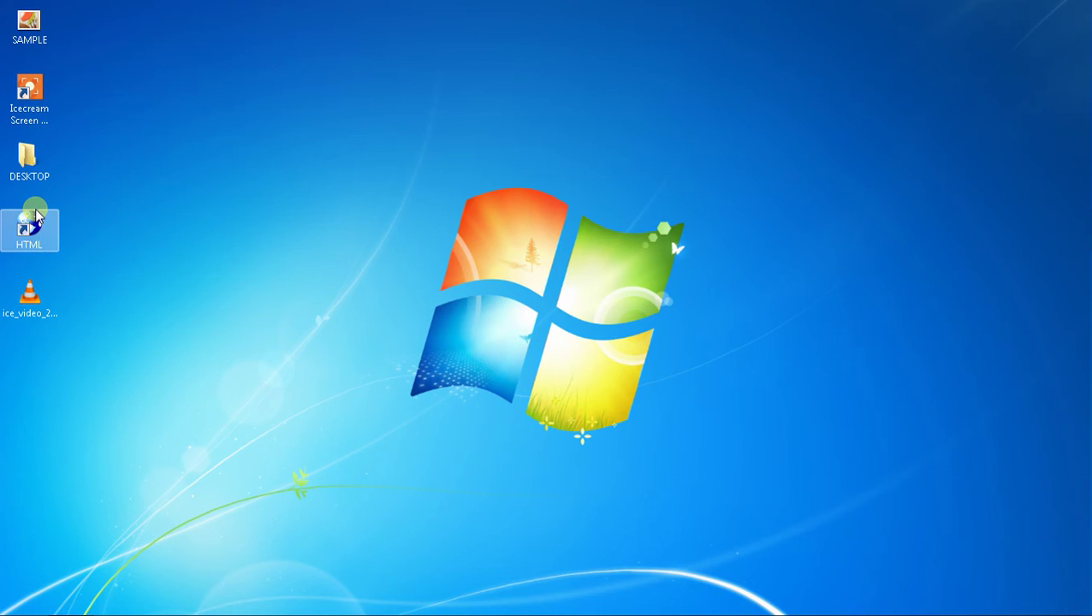
double_click(31, 221)
right_click(32, 223)
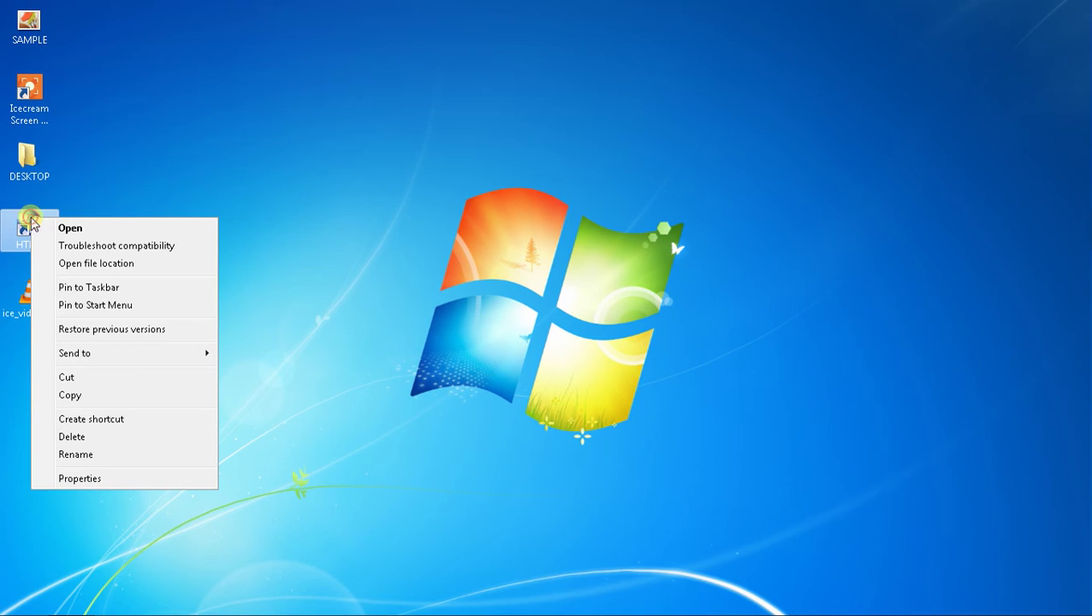
left_click(85, 479)
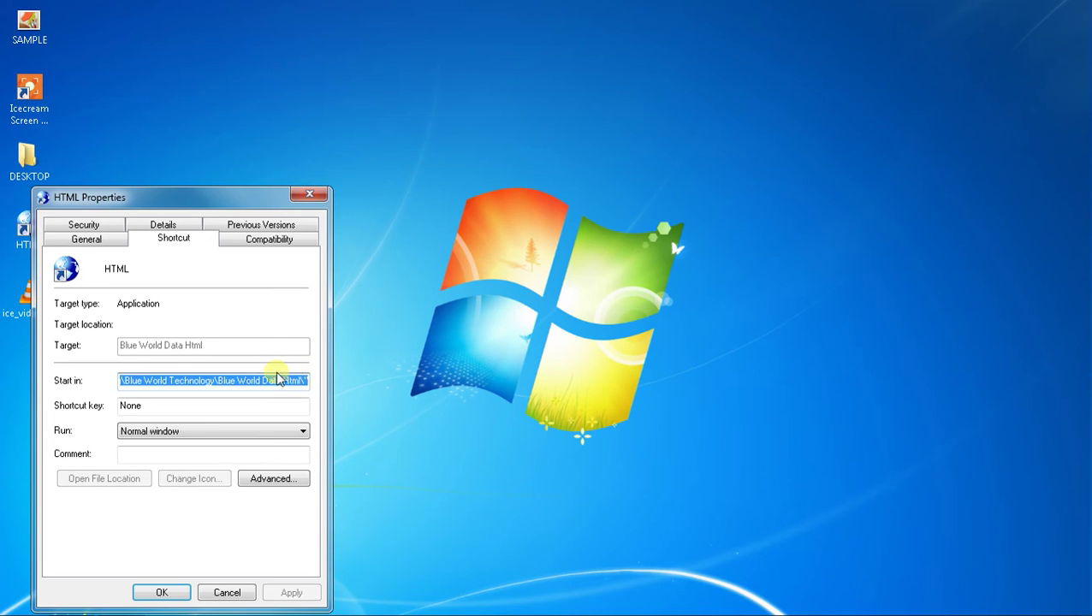
right_click(153, 385)
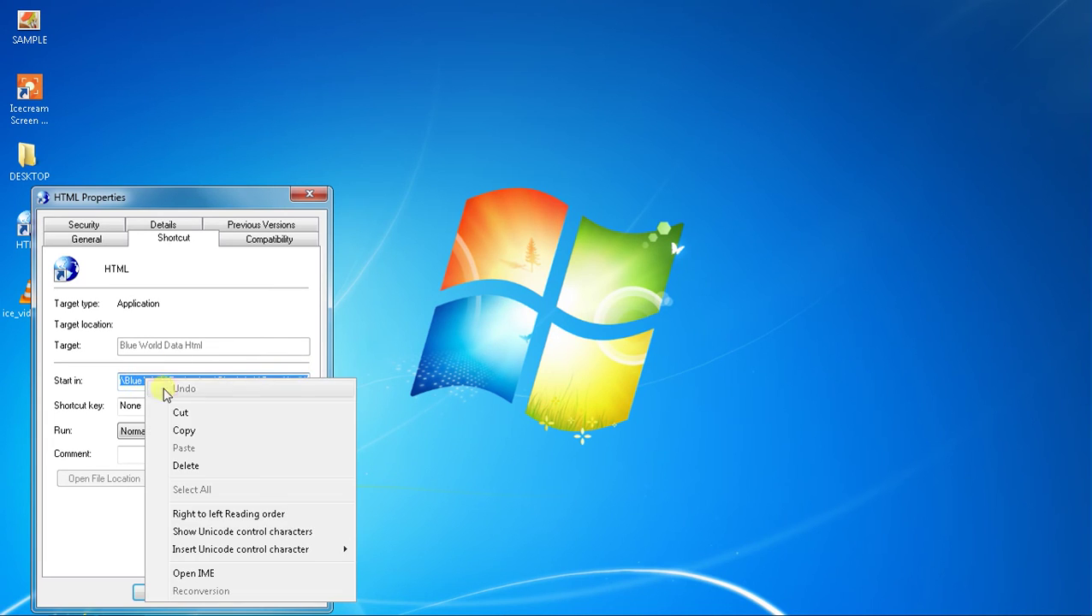
left_click(185, 432)
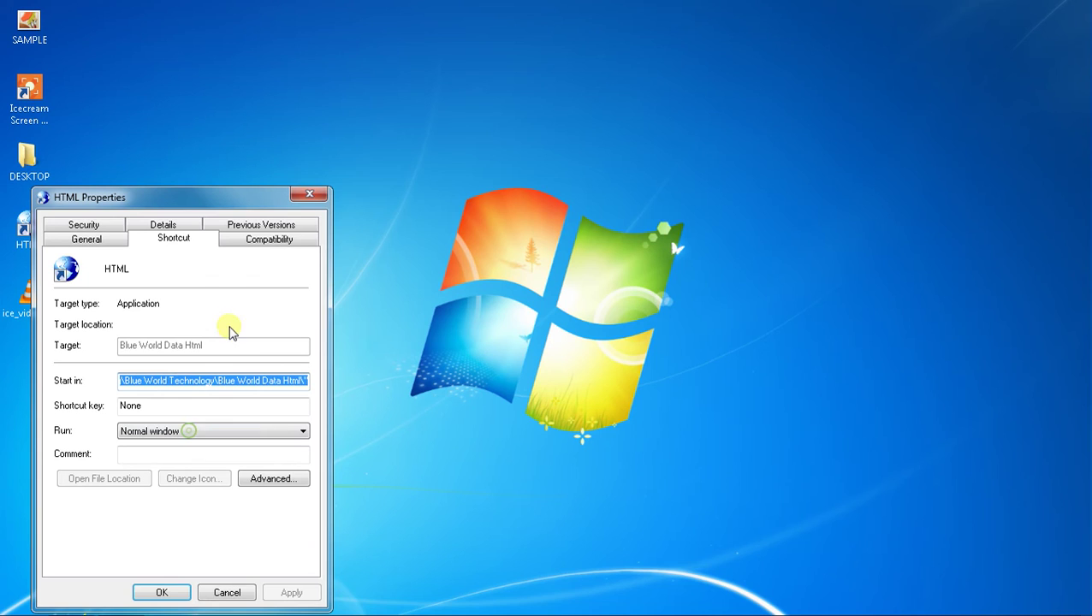
left_click(317, 194)
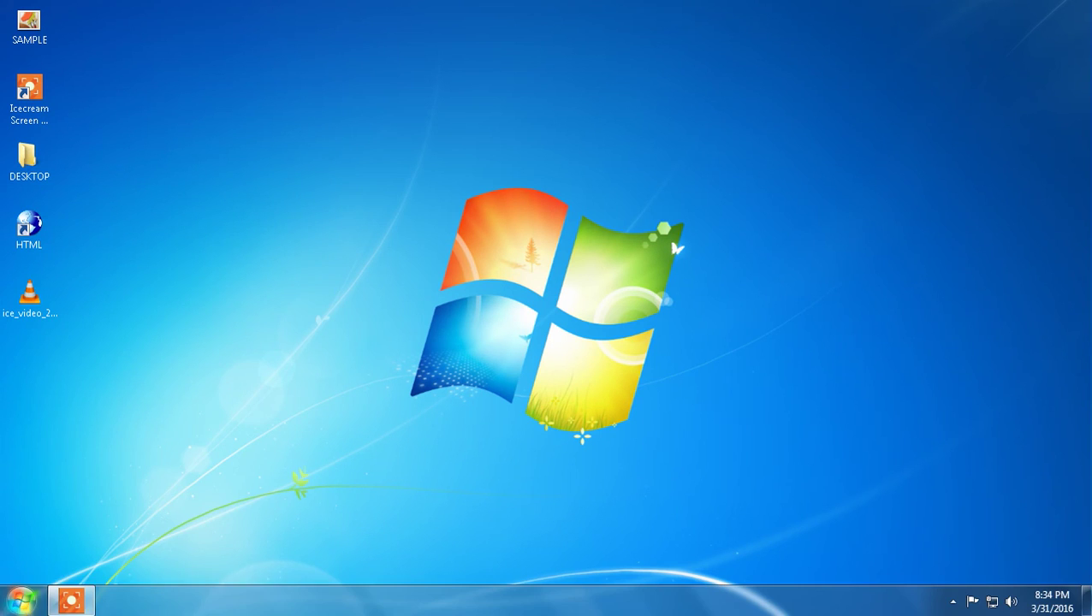
Open the Blue World Data Html folder by running the copied path in the Windows Run dialog.
left_click(19, 601)
left_click(65, 561)
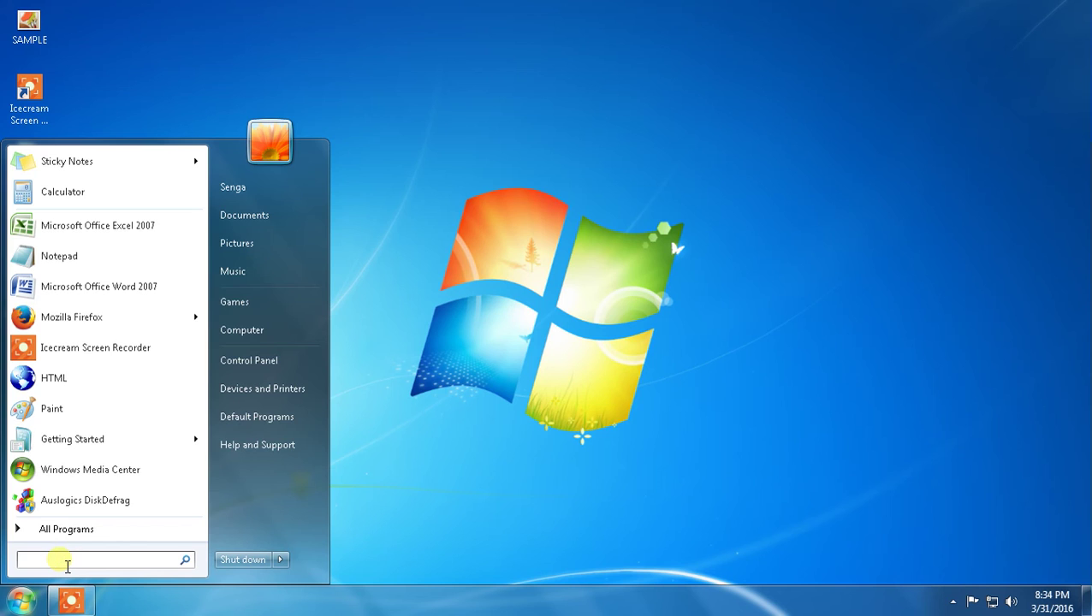
type("run")
key("Return")
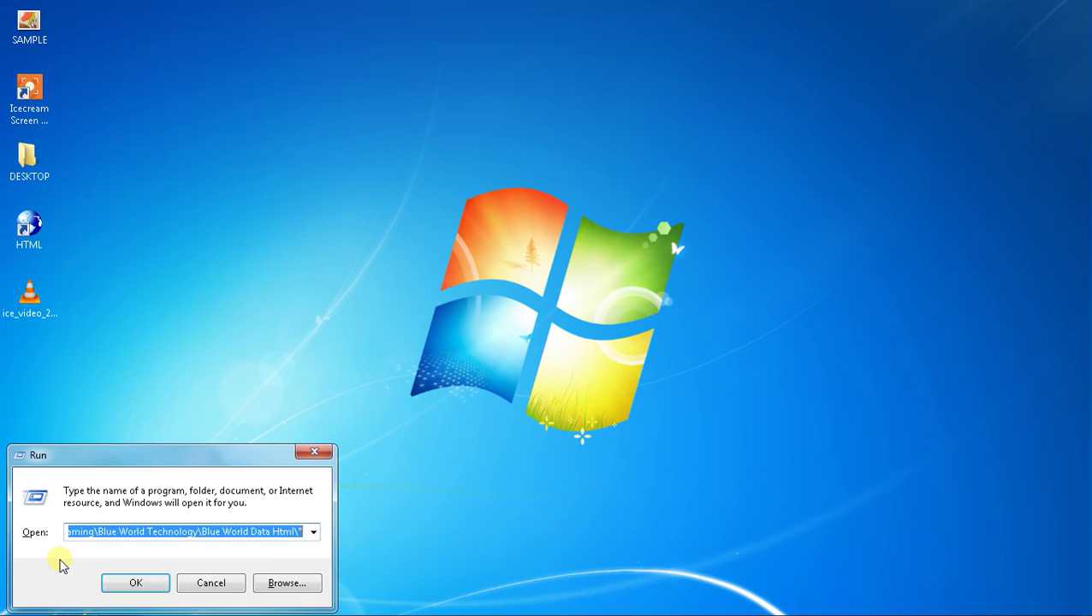
key("BackSpace")
key("ctrl+v")
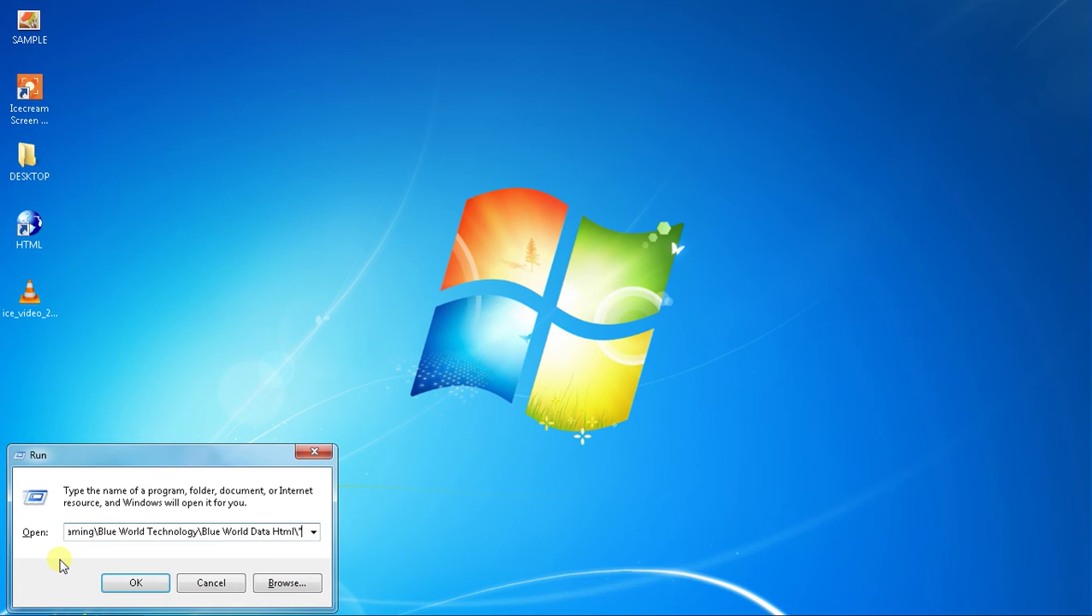
key("Return")
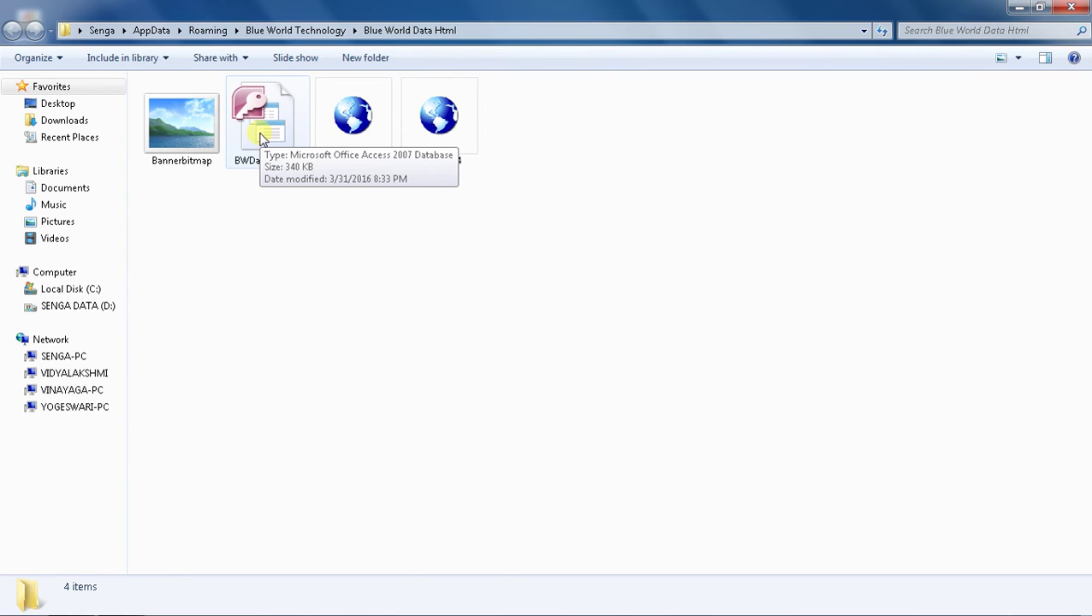
Copy the BWDataHtmldb database file and close its folder.
right_click(262, 135)
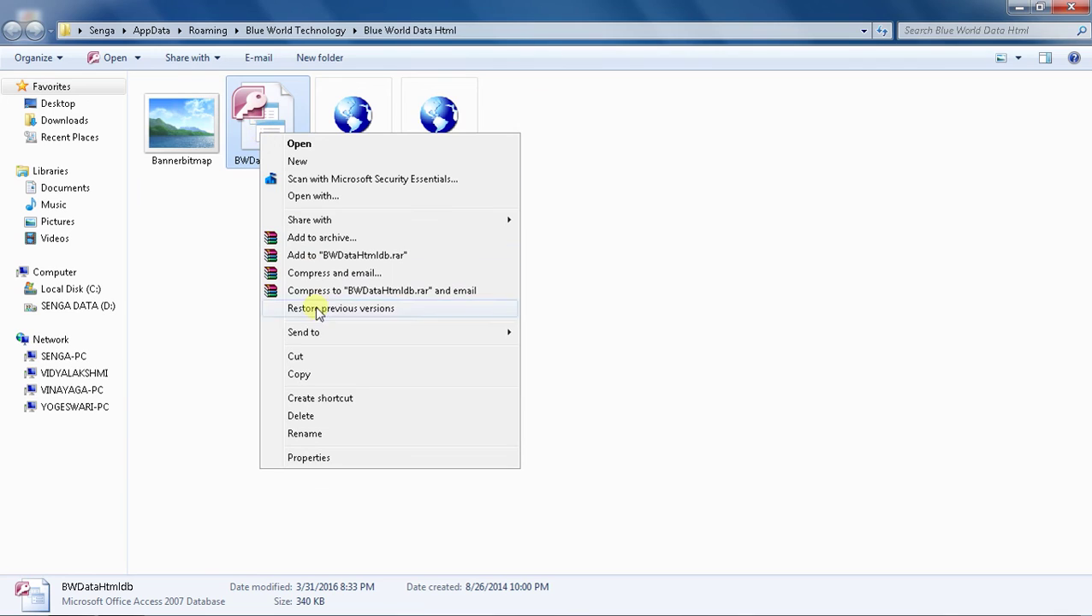
left_click(317, 374)
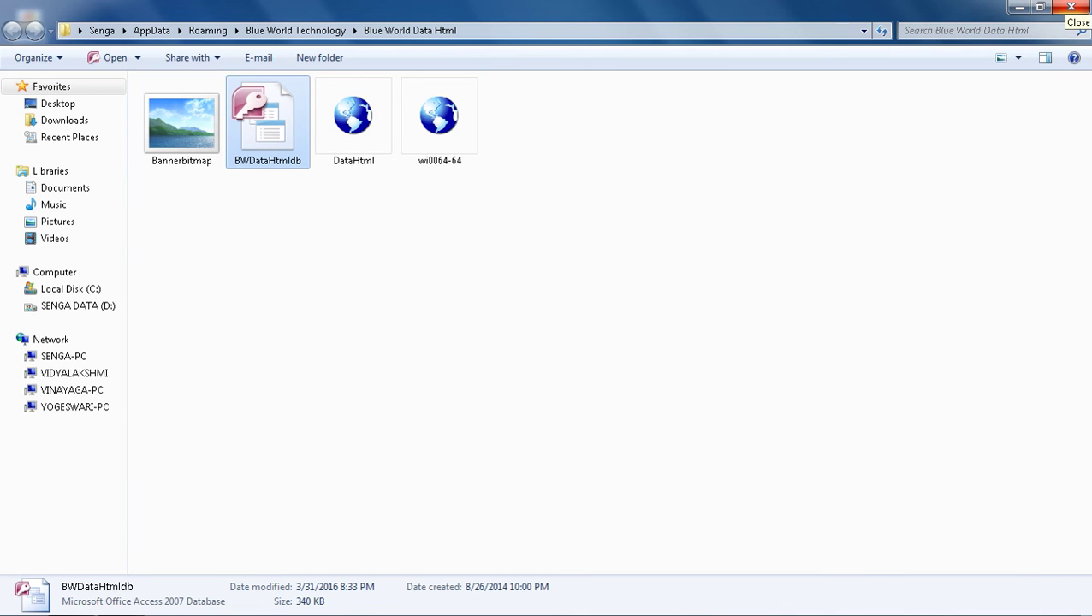
left_click(1071, 6)
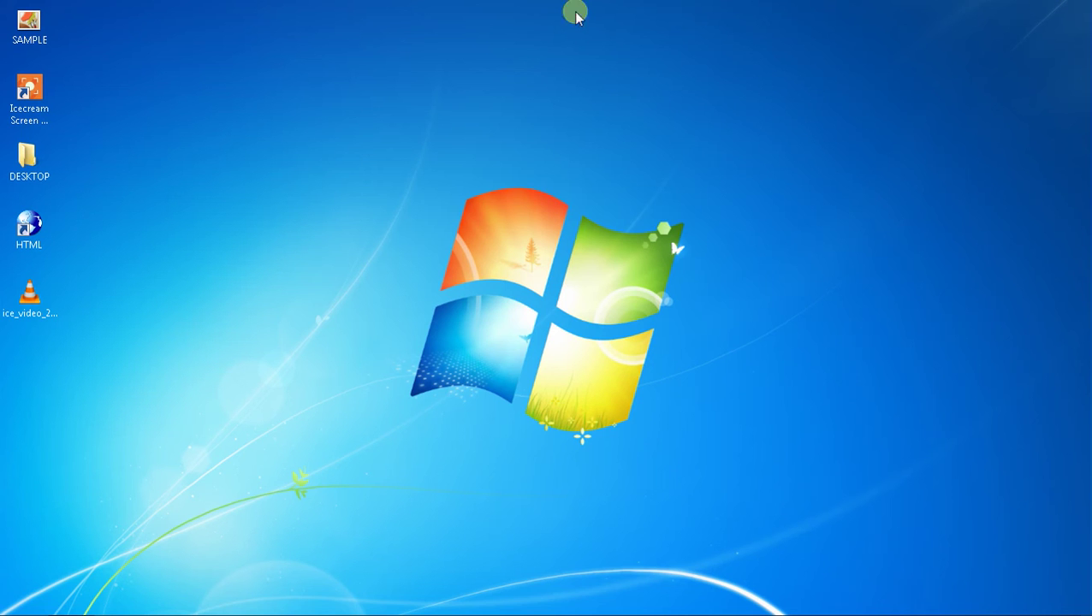
Create a new desktop folder named Demo.
right_click(403, 22)
mouse_move(452, 154)
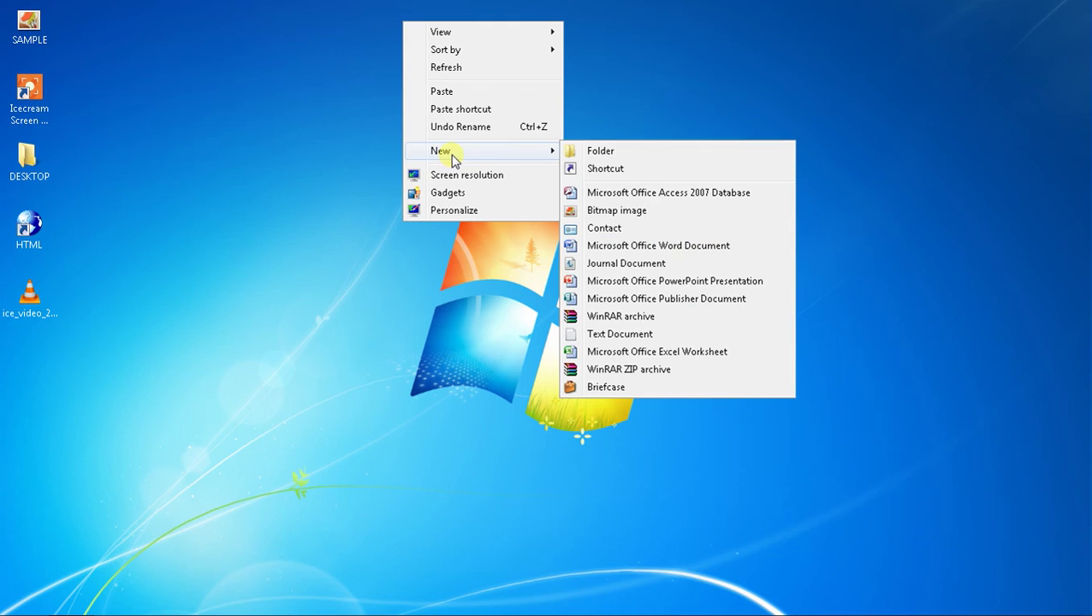
left_click(599, 151)
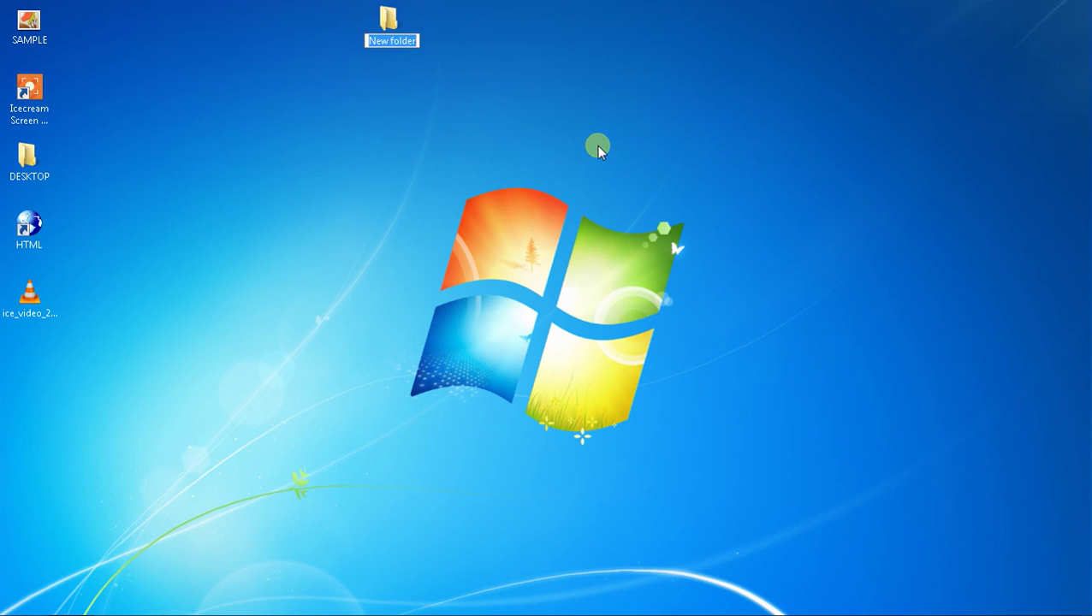
type("Demo")
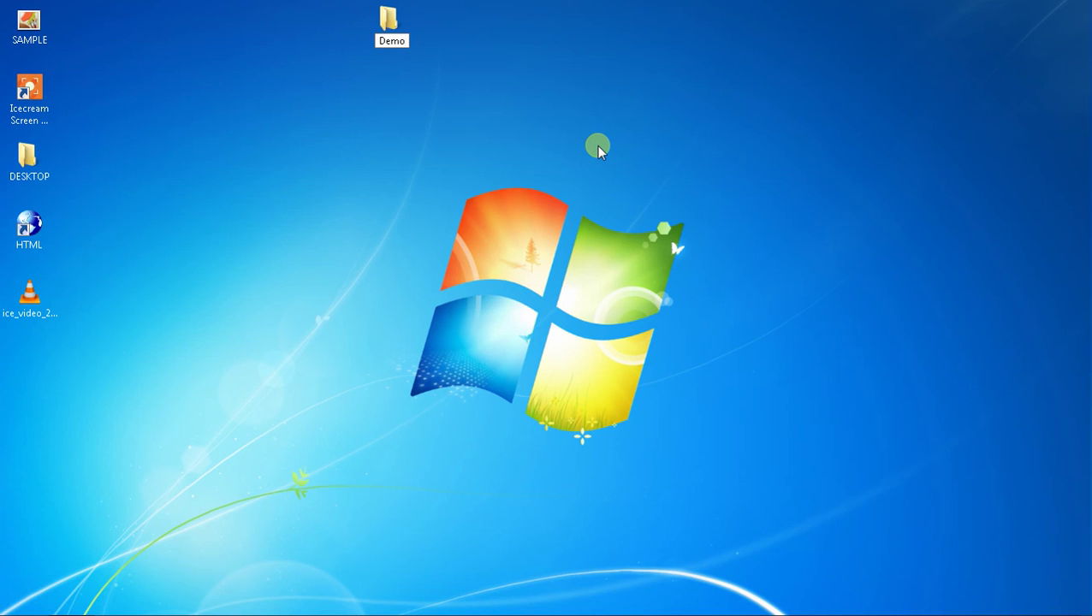
key("Return")
Paste the copied database file into the Demo folder and close the folder.
key("Return")
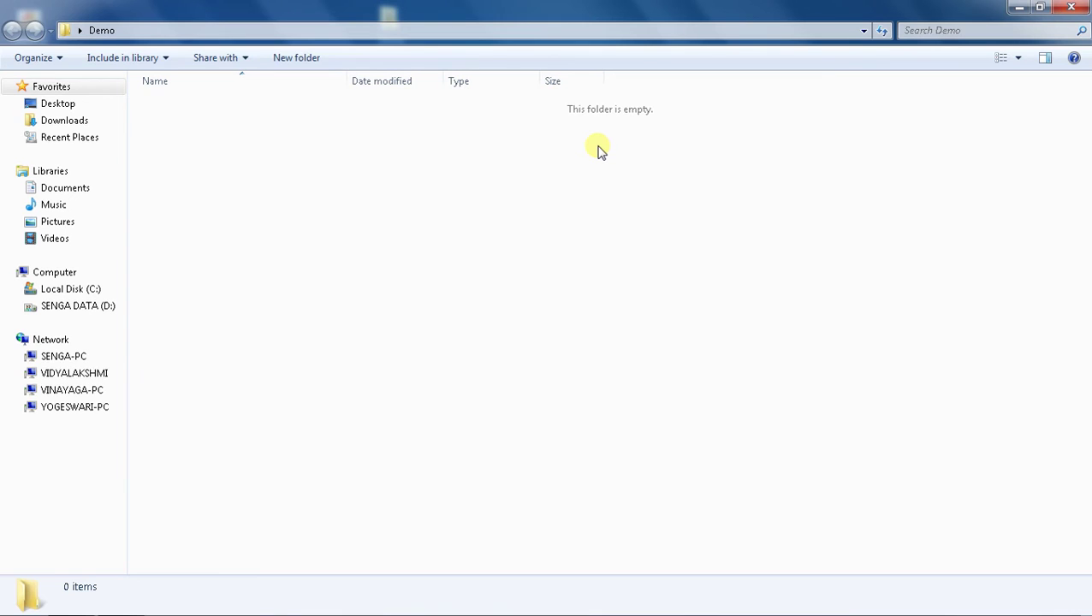
key("ctrl+v")
left_click(1071, 7)
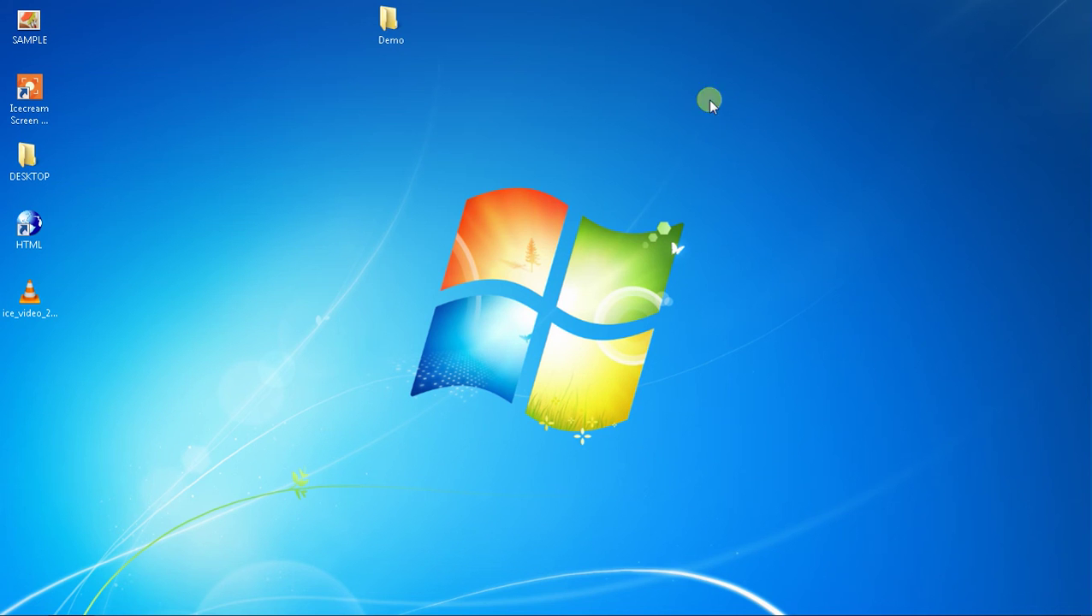
Compress the Demo folder into a ZIP archive named Demo.zip with normal compression.
right_click(378, 27)
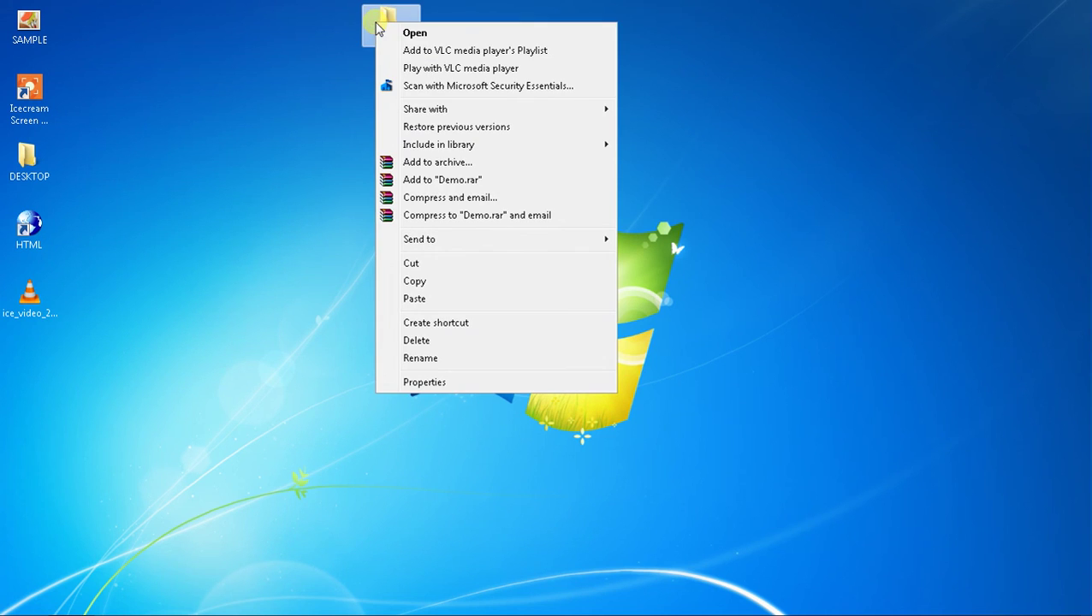
left_click(412, 164)
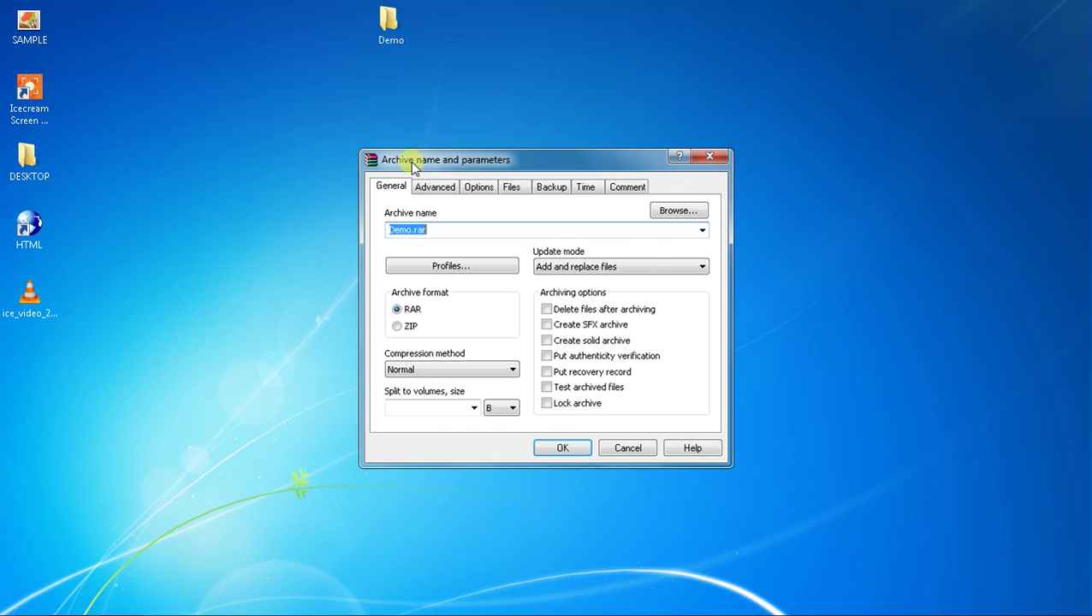
left_click(398, 326)
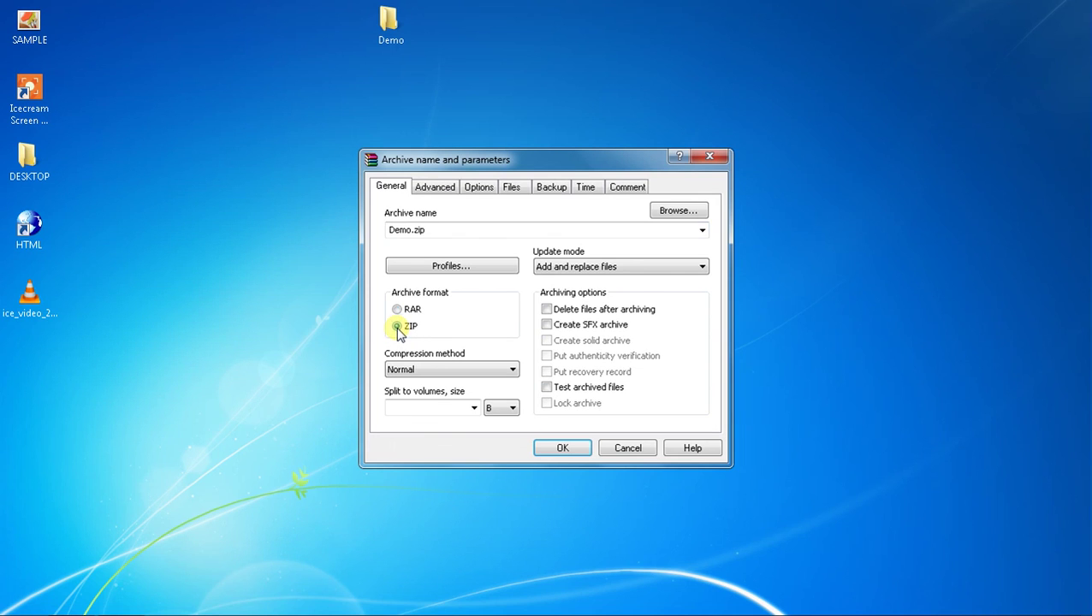
left_click(548, 448)
Move the Demo.zip archive beside the Demo folder on the desktop.
left_click(12, 375)
left_click_drag(12, 375, 254, 36)
left_click(259, 72)
left_click(264, 30)
right_click(264, 30)
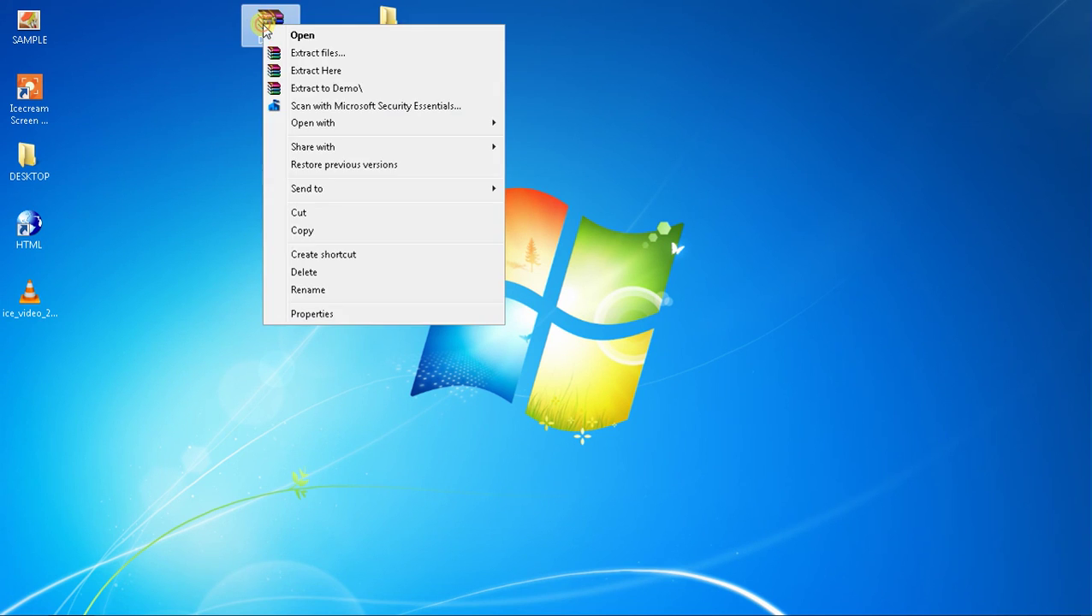
left_click(205, 61)
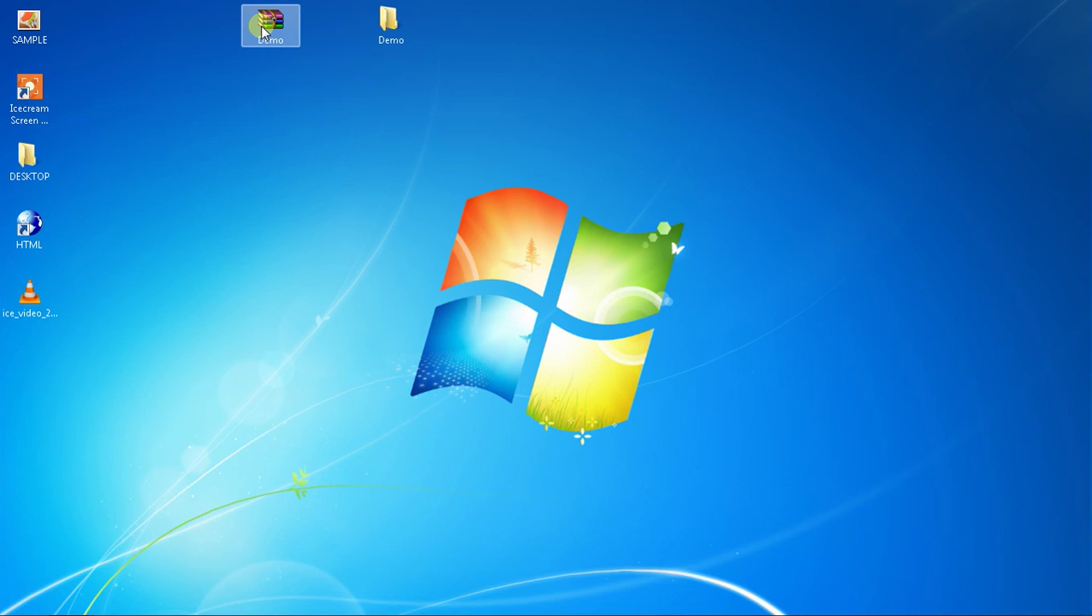